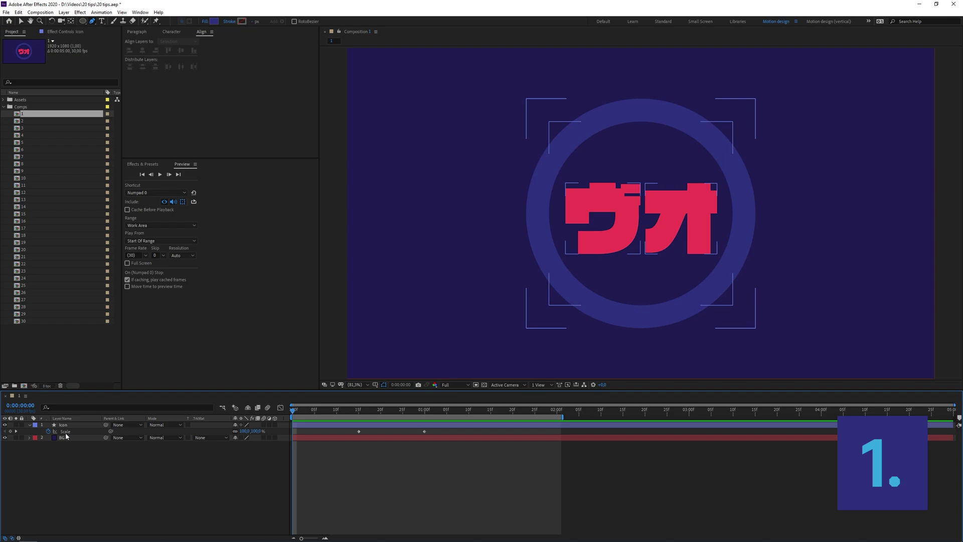
# Compress Composition 2's Icon Scale keyframes to end at 0:15 and preview the faster animation.
pyautogui.click(61, 432)
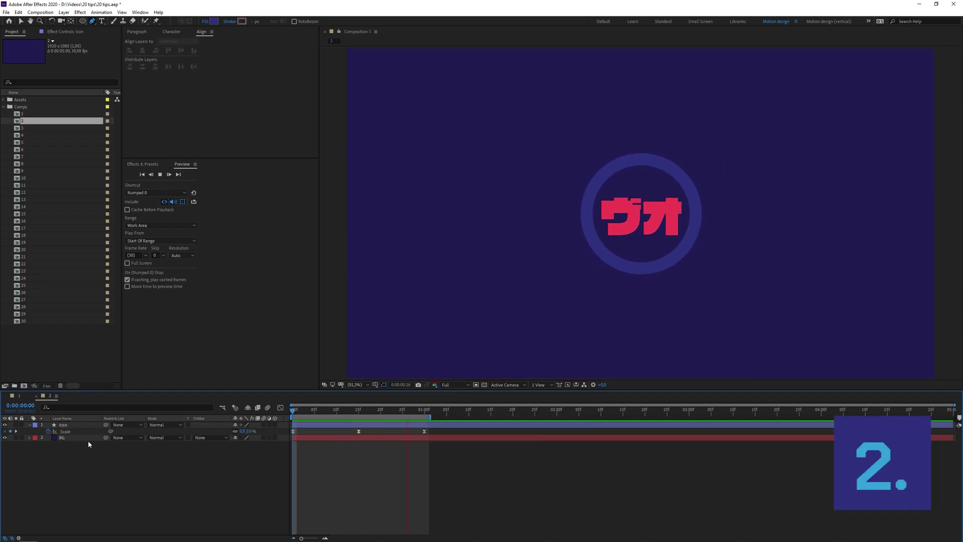
pyautogui.click(72, 433)
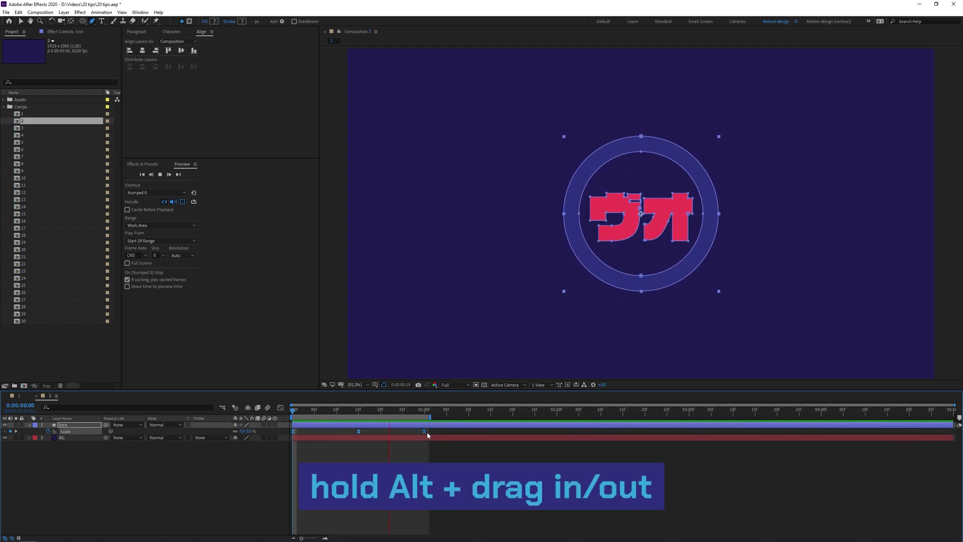
pyautogui.moveTo(424, 434); pyautogui.dragTo(358, 432)
pyautogui.press('space')
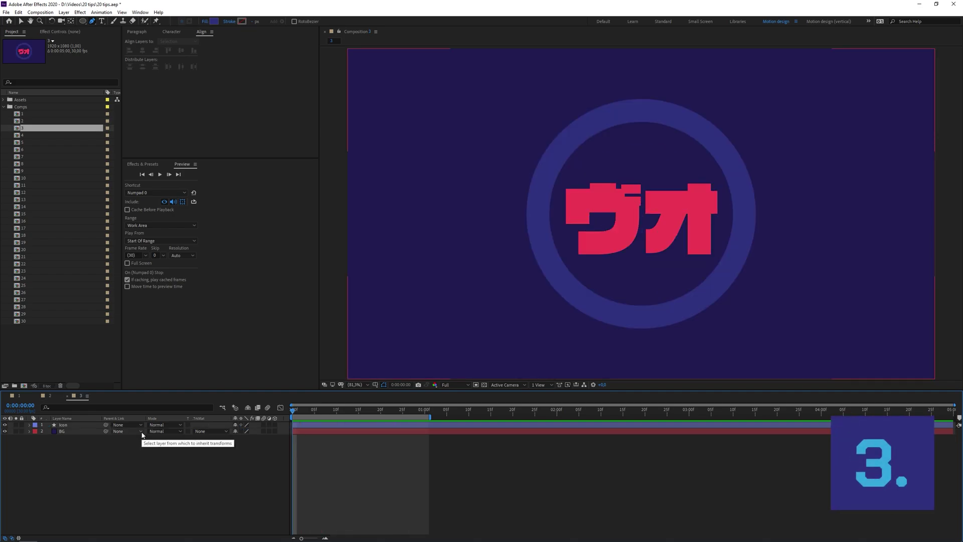
# Duplicate Composition 3's Icon layer and split it at frame 15.
pyautogui.click(75, 424)
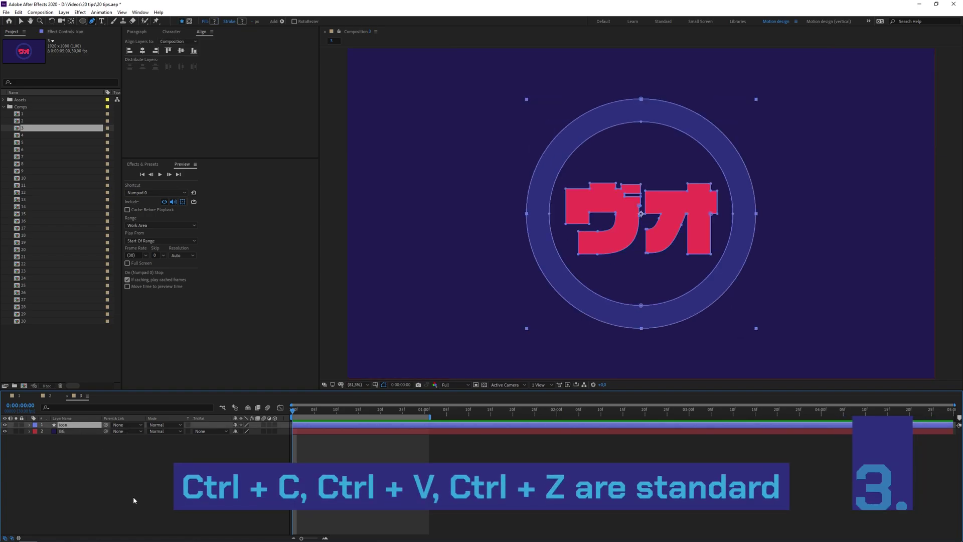
pyautogui.hotkey('ctrl', 'd')
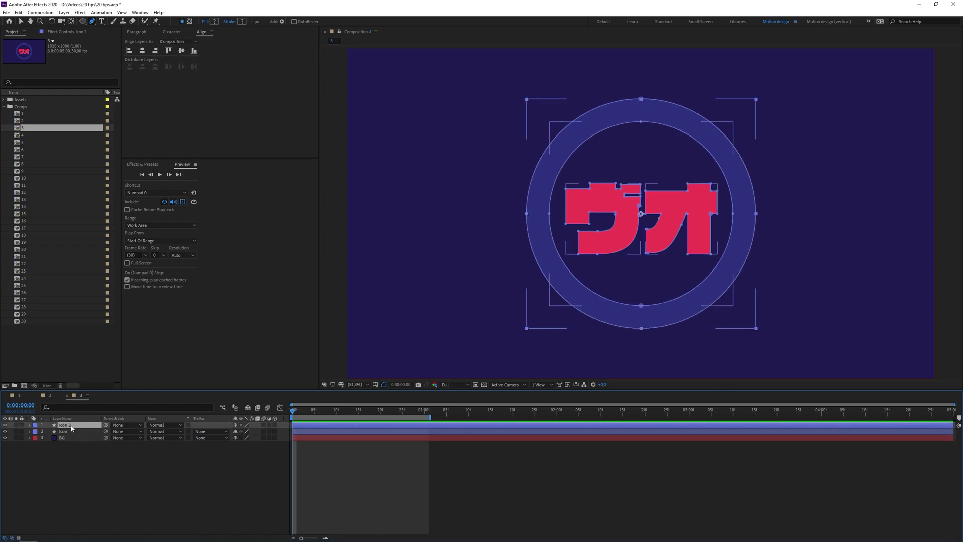
pyautogui.hotkey('ctrl', 'z')
pyautogui.click(358, 409)
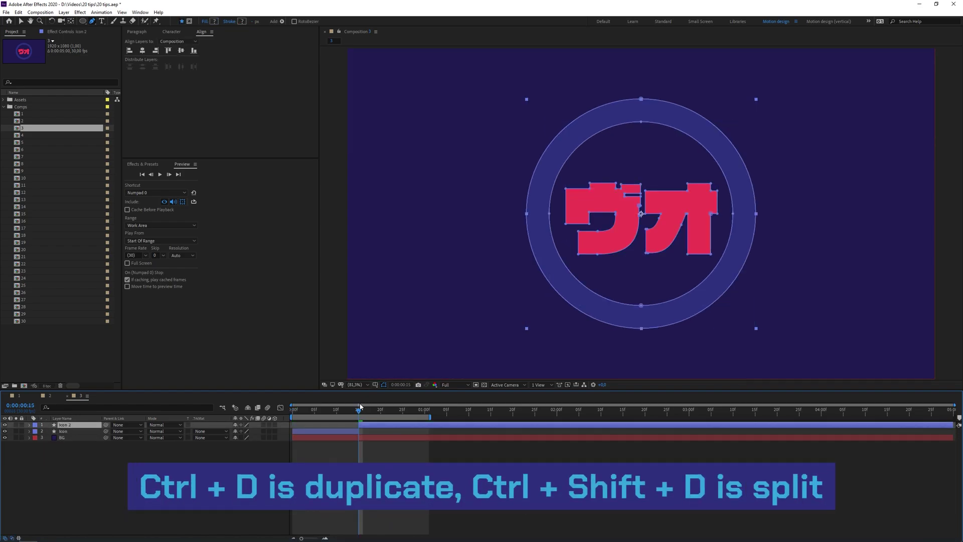
pyautogui.hotkey('ctrl', 'shift', 'd')
# Select all layers with Ctrl+A, then deselect them, twice.
pyautogui.click(363, 480)
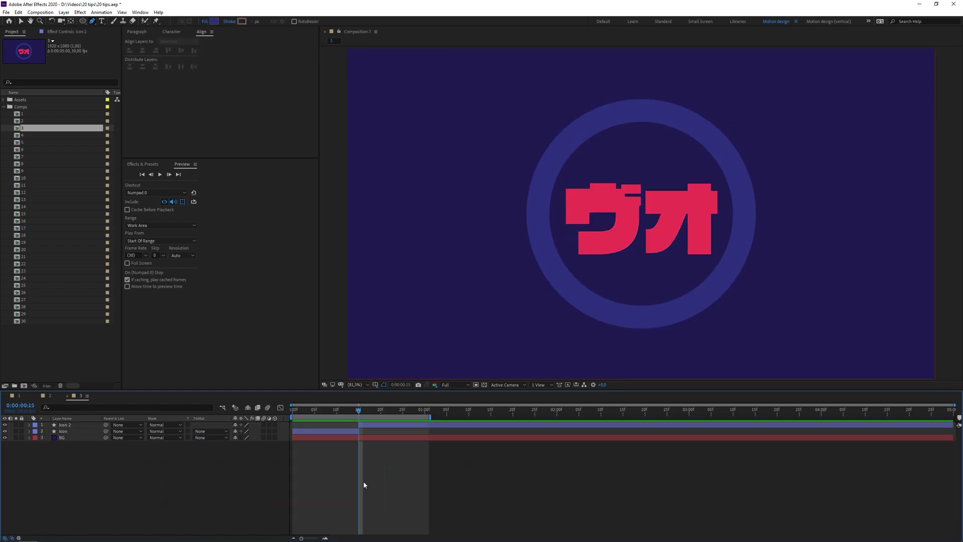
pyautogui.hotkey('ctrl', 'a')
pyautogui.click(364, 451)
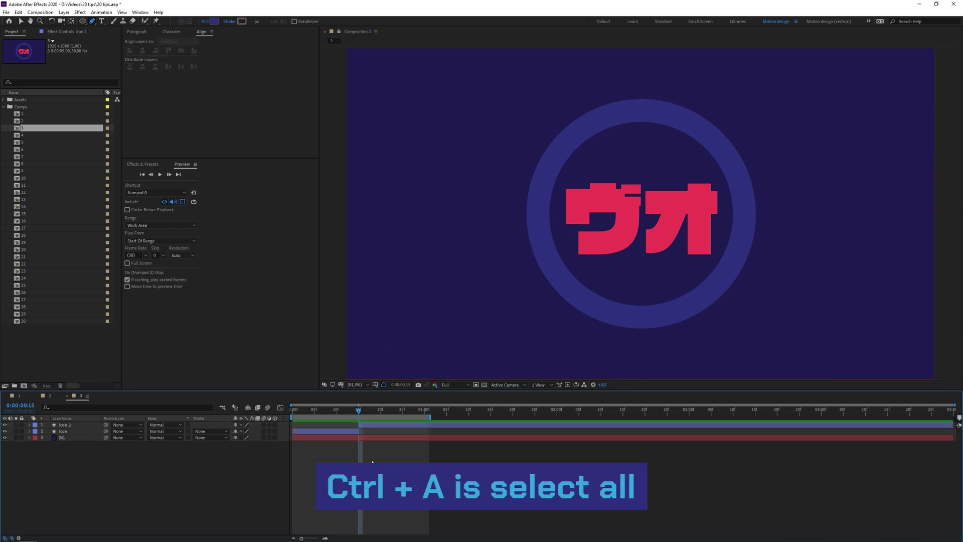
pyautogui.hotkey('ctrl', 'a')
pyautogui.click(193, 508)
# Undo the duplicate and split, then reveal Icon's animated and modified properties with U and UU.
pyautogui.hotkey('ctrl', 'z')
pyautogui.press('u')
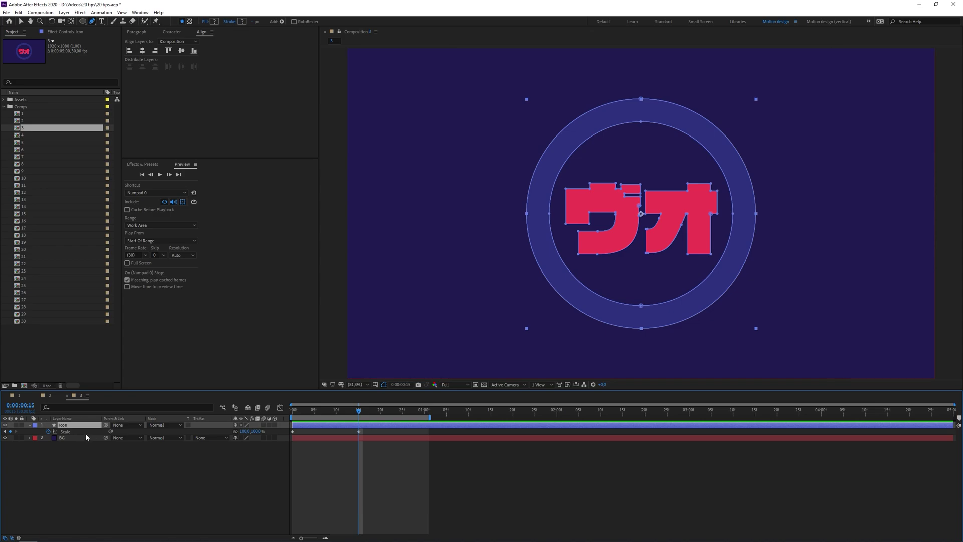
pyautogui.press('u')
pyautogui.press('u')
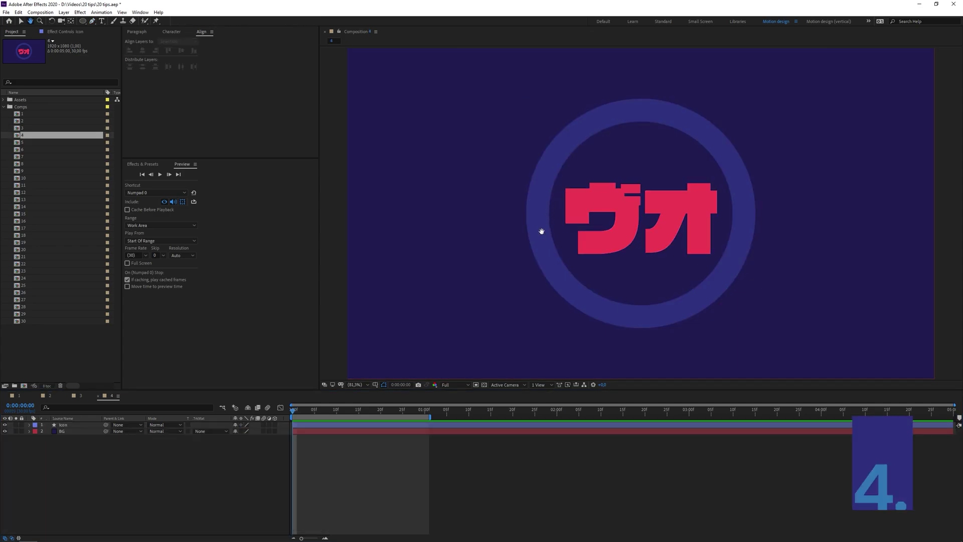
# Cycle through the Selection (V), Hand (H) and Pen (G) tools.
pyautogui.press('v')
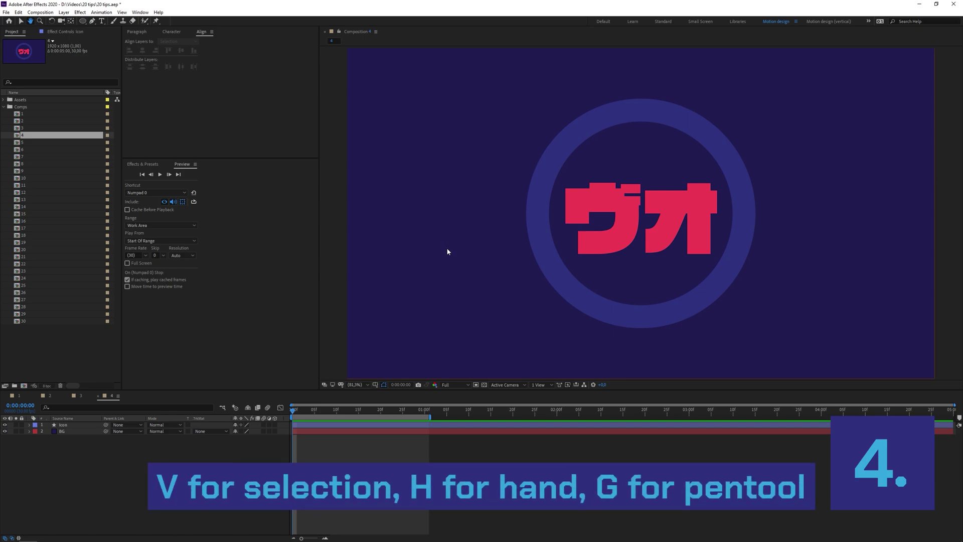
pyautogui.press('h')
pyautogui.press('g')
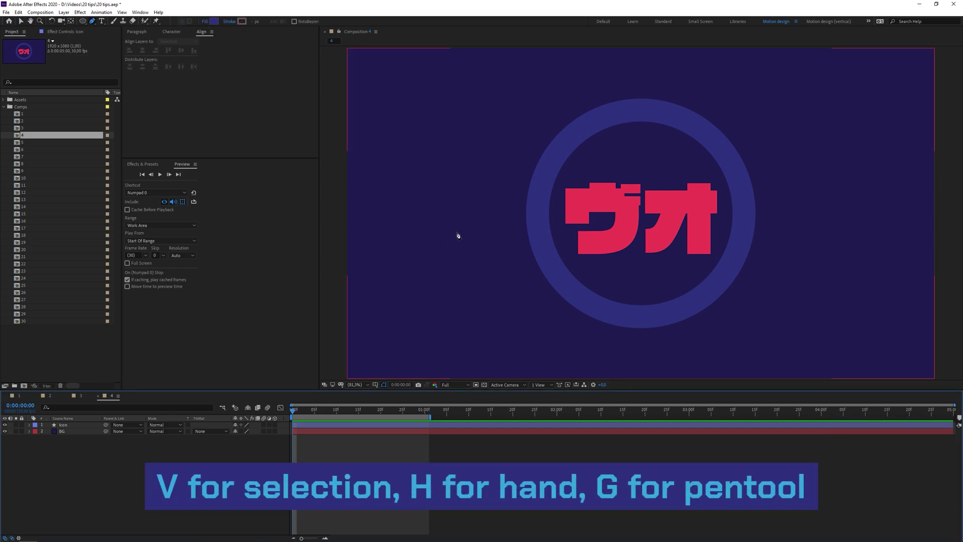
# Draw a triangle path on the Icon layer, then undo it.
pyautogui.click(456, 232)
pyautogui.click(415, 304)
pyautogui.click(514, 291)
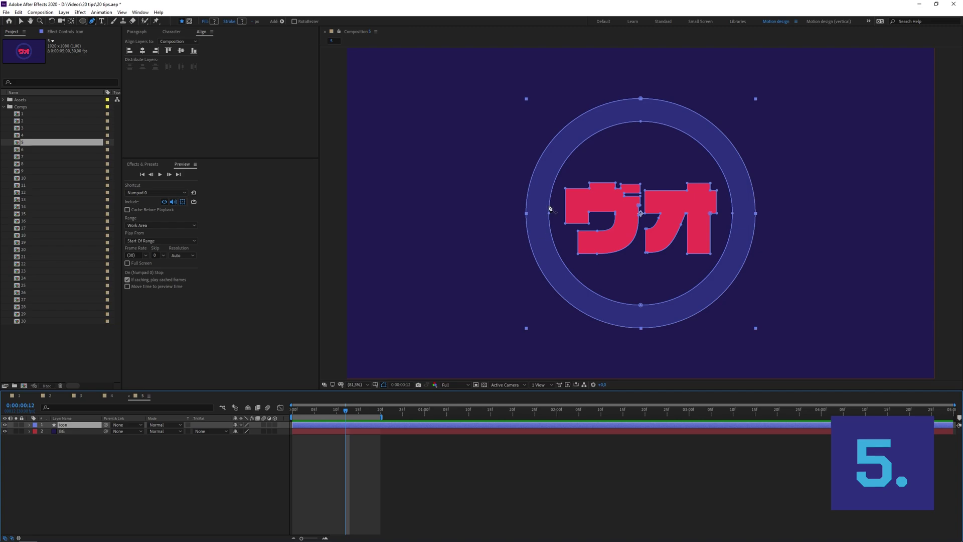
pyautogui.click(483, 166)
pyautogui.click(463, 243)
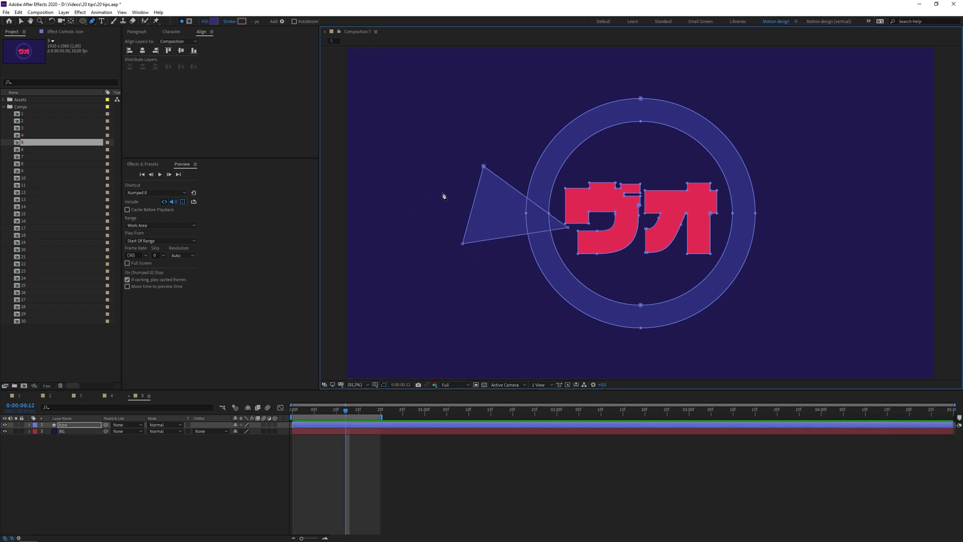
pyautogui.hotkey('ctrl', 'z')
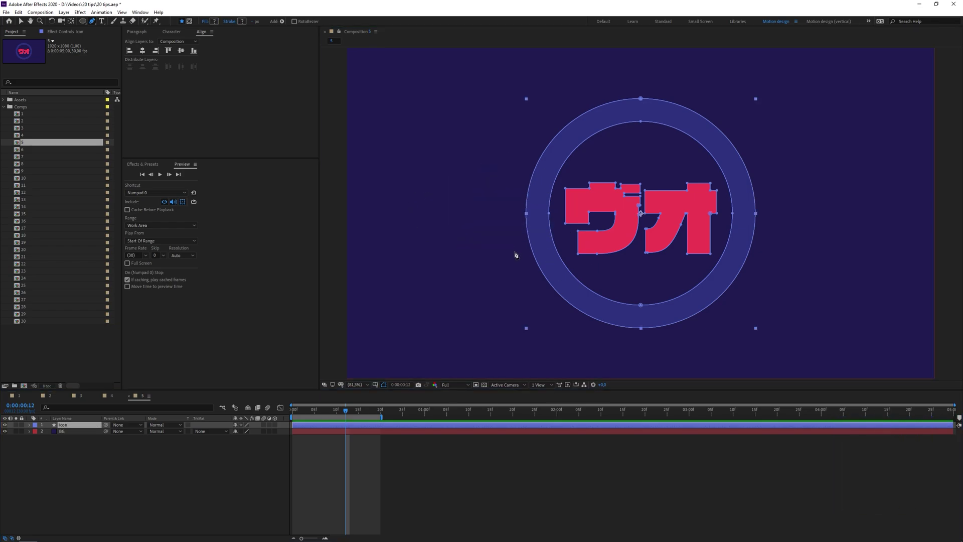
# Enable Tool Creates Mask and draw a closed triangle mask on the Icon layer.
pyautogui.click(189, 21)
pyautogui.click(510, 187)
pyautogui.click(488, 267)
pyautogui.click(510, 187)
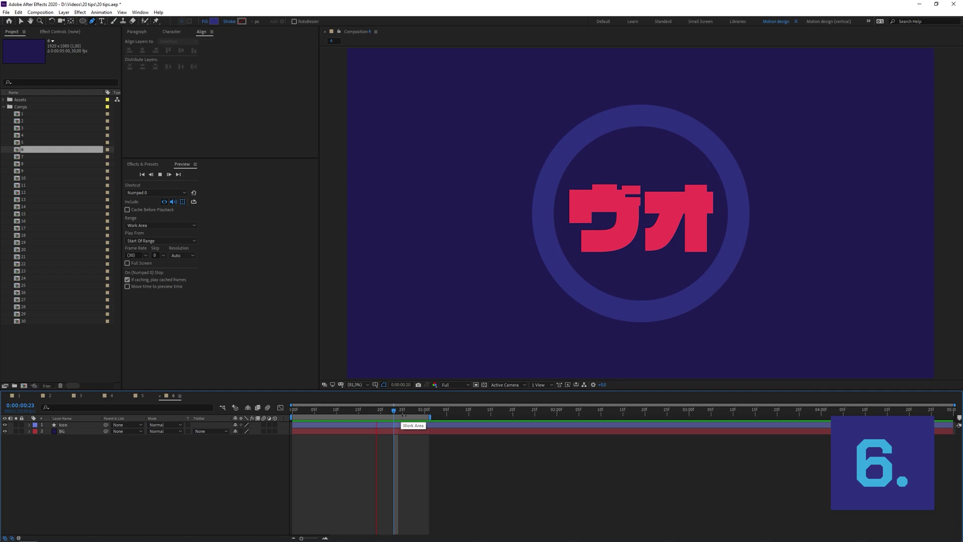
# Start Composition 6's work area at frame 6 with B.
pyautogui.moveTo(395, 410); pyautogui.dragTo(330, 412)
pyautogui.press('pageup')
pyautogui.press('pageup')
pyautogui.press('b')
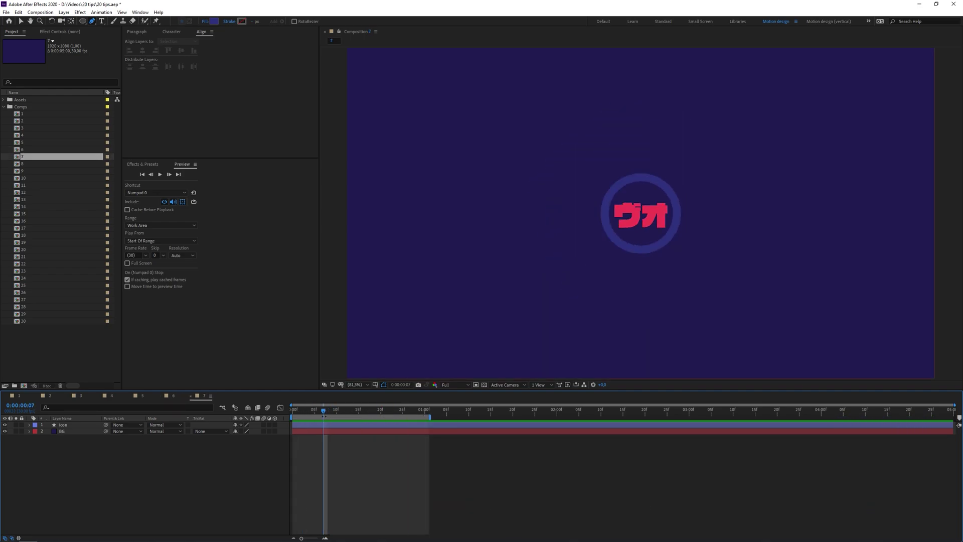
# Trim Composition 7's Icon layer to start at frame 7.
pyautogui.click(331, 425)
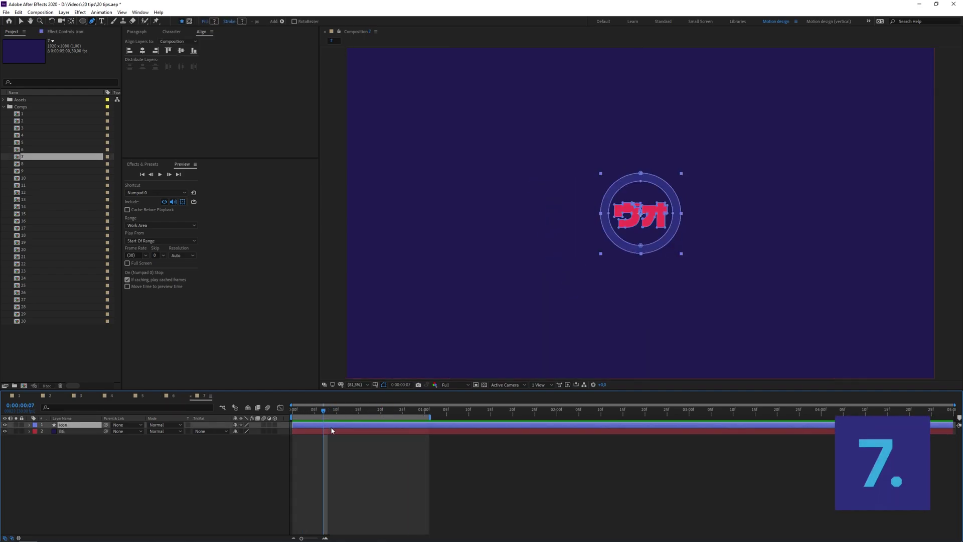
pyautogui.press('[')
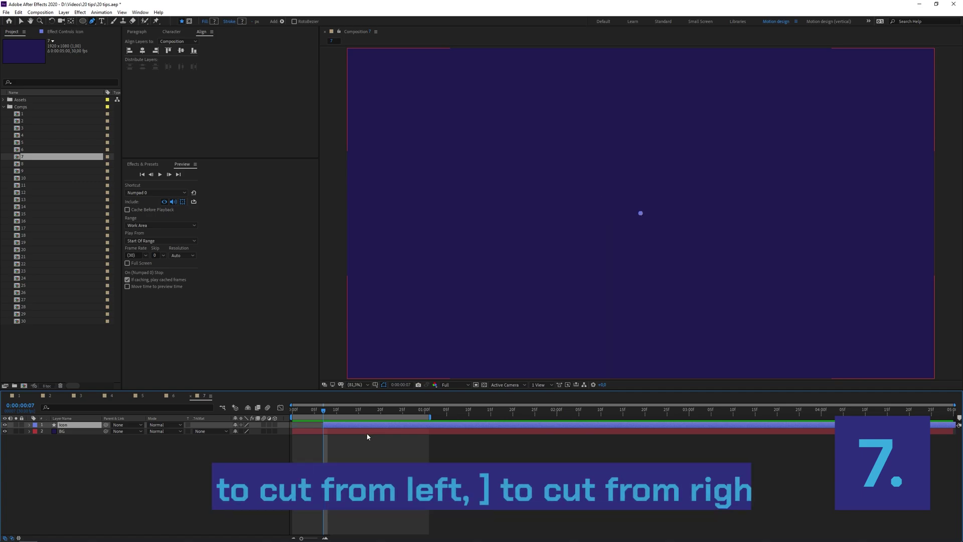
pyautogui.click(367, 434)
# Trim the Icon layer's end to frame 21 with Alt+], undoing an accidental shift first.
pyautogui.moveTo(323, 410); pyautogui.dragTo(385, 420)
pyautogui.click(464, 429)
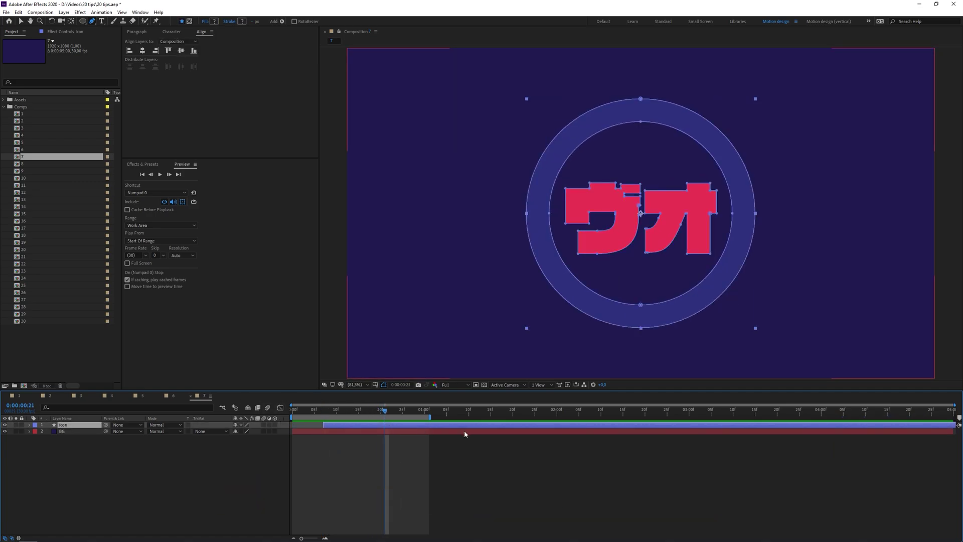
pyautogui.press(']')
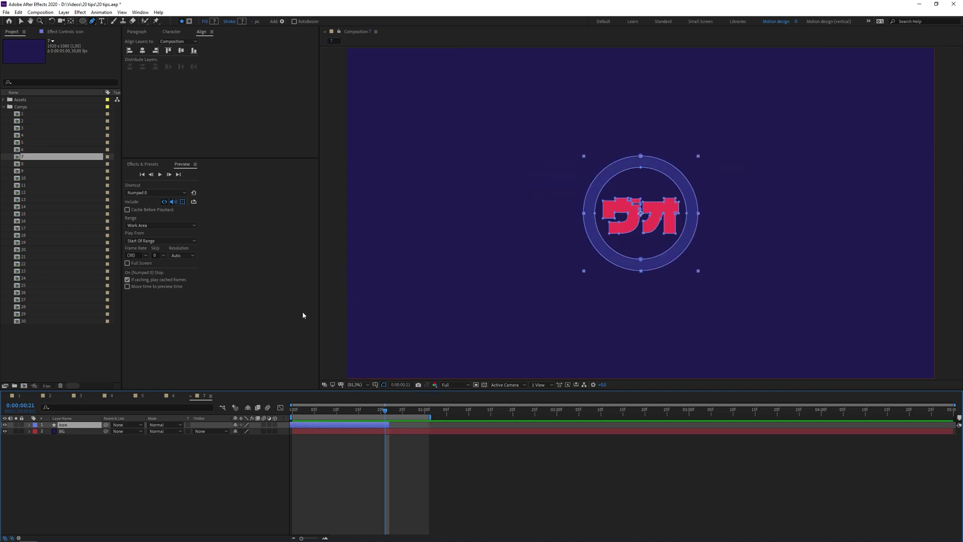
pyautogui.hotkey('ctrl', 'z')
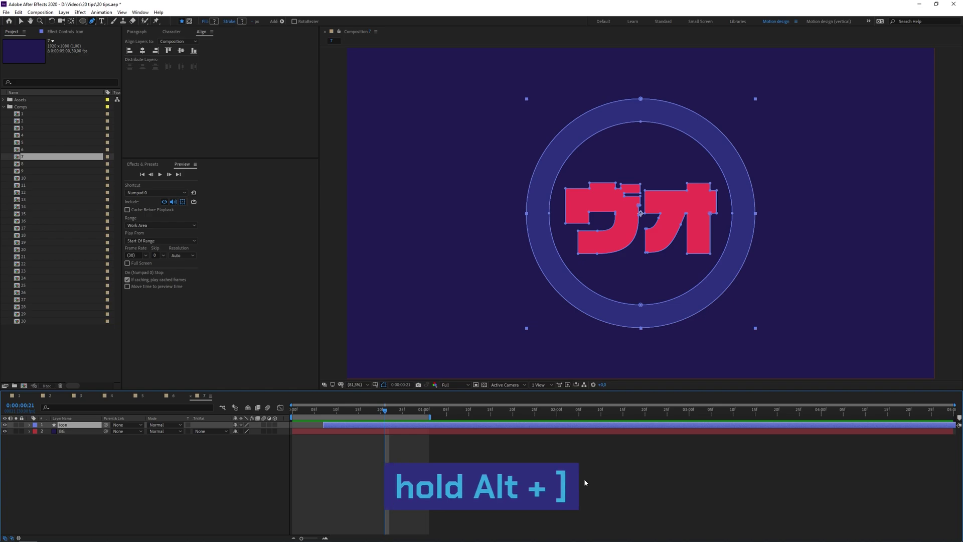
pyautogui.hotkey('alt', ']')
pyautogui.press('F2')
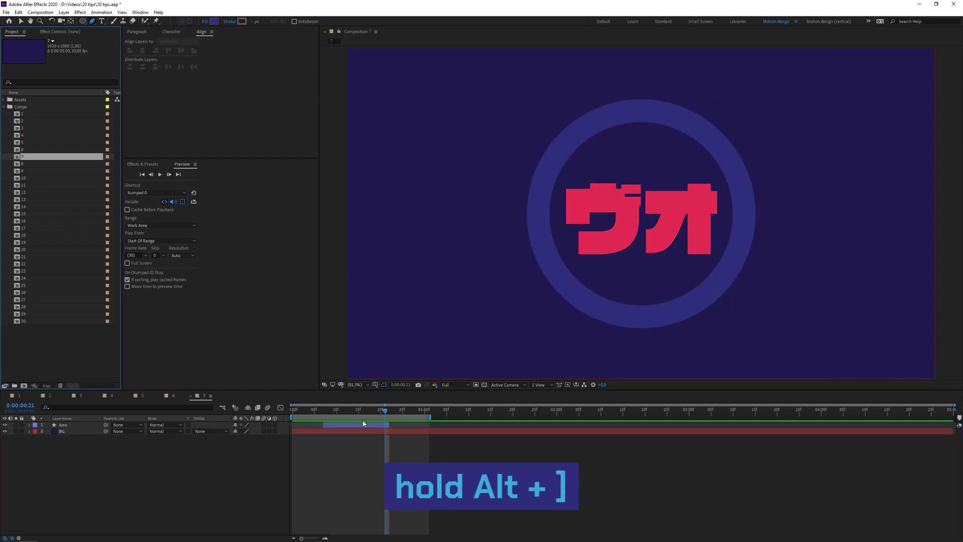
pyautogui.moveTo(355, 408); pyautogui.dragTo(377, 408)
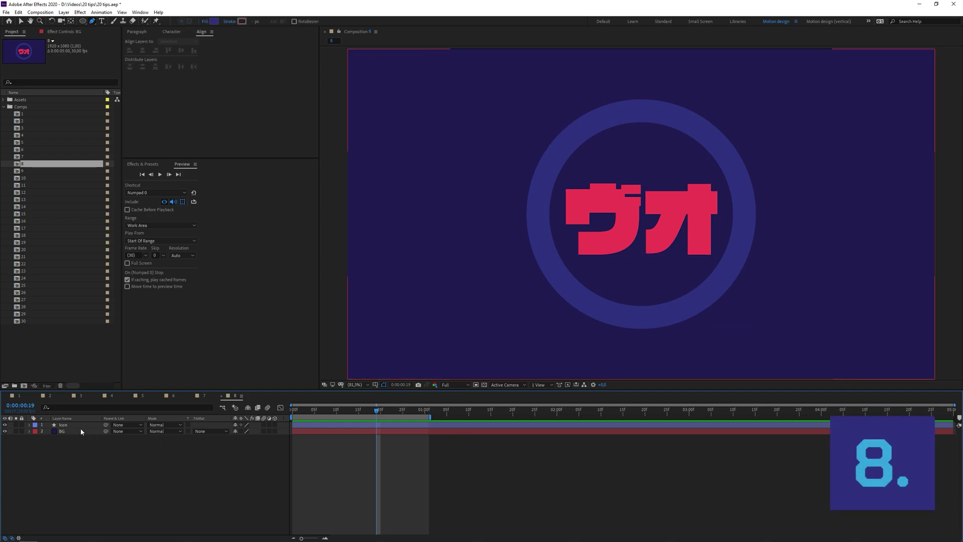
pyautogui.click(80, 430)
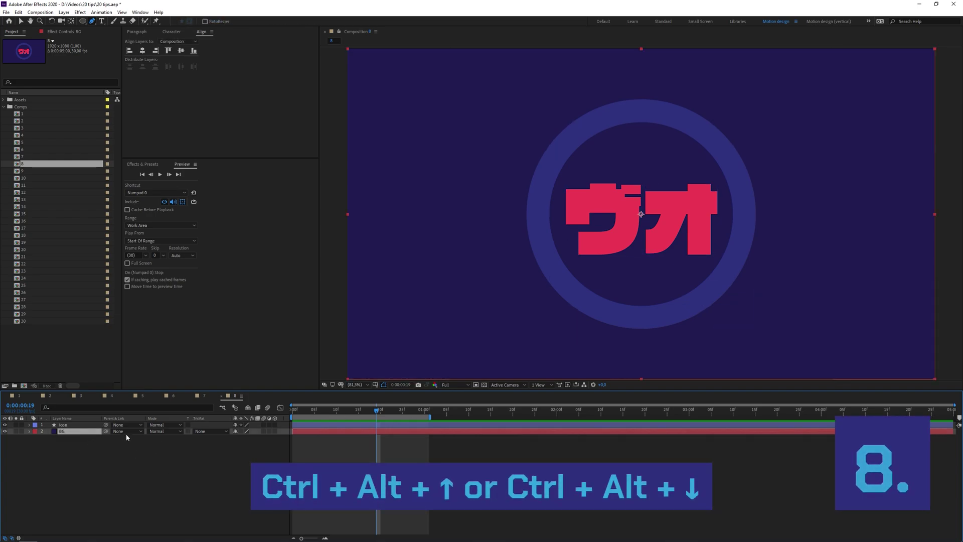
# Raise BG above Icon, view Keyboard Shortcuts, and start renaming Composition 10's Logo layer.
pyautogui.hotkey('ctrl', 'alt', 'Up')
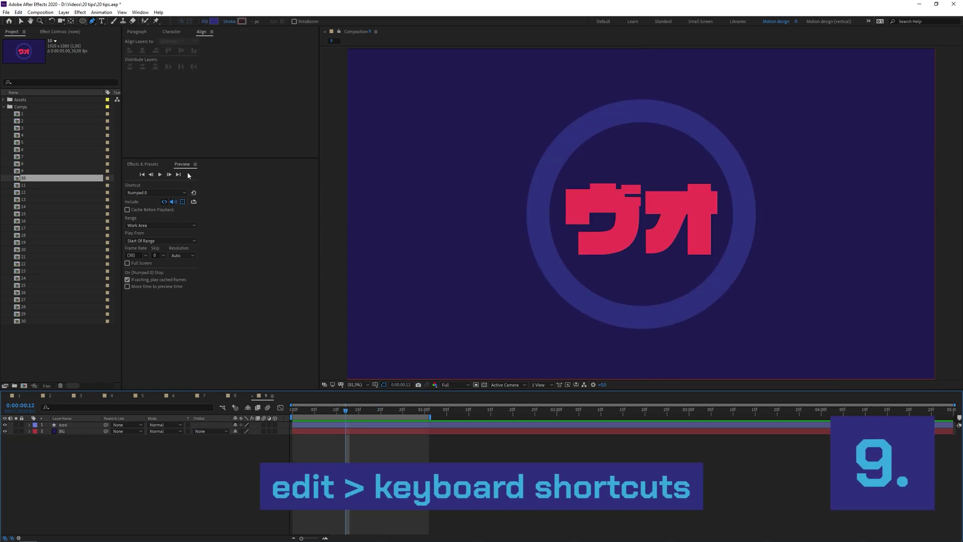
pyautogui.click(18, 13)
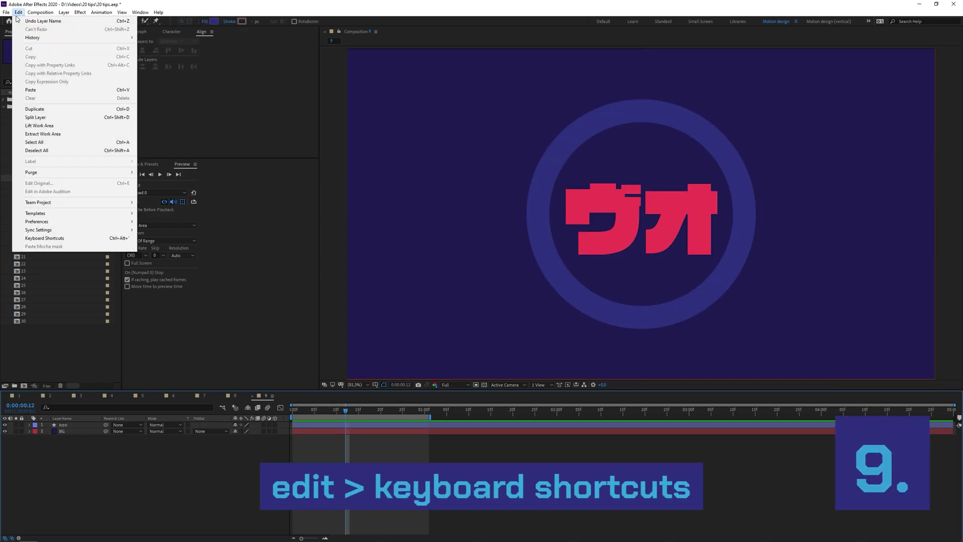
pyautogui.click(70, 237)
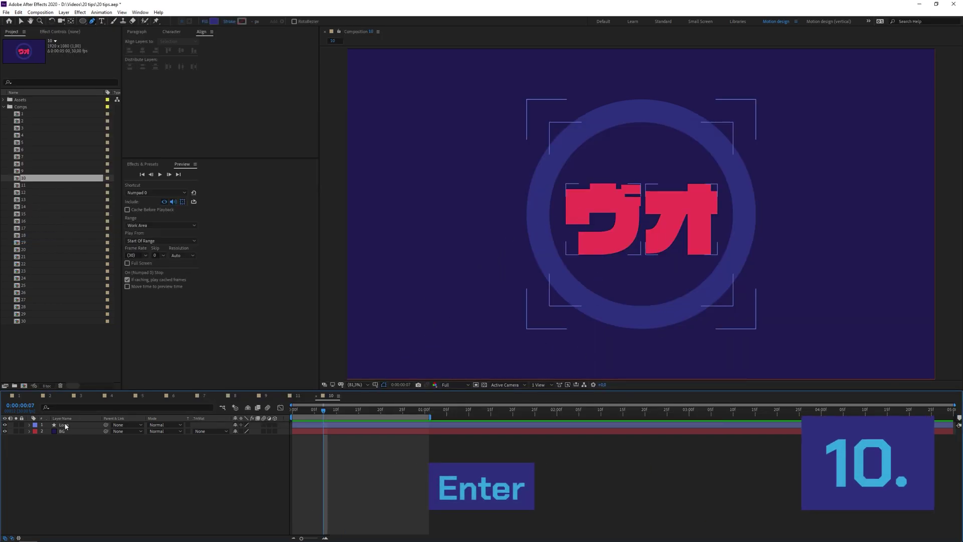
pyautogui.click(150, 424)
pyautogui.press('Return')
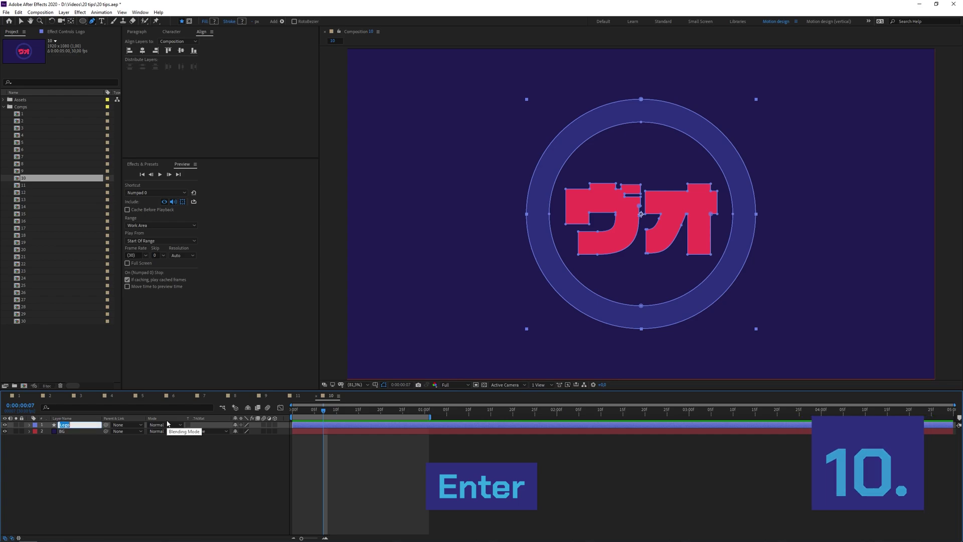
# Rename the Logo layer to Icon, then nudge Composition 11's Icon layer slightly down.
pyautogui.write('Icon')
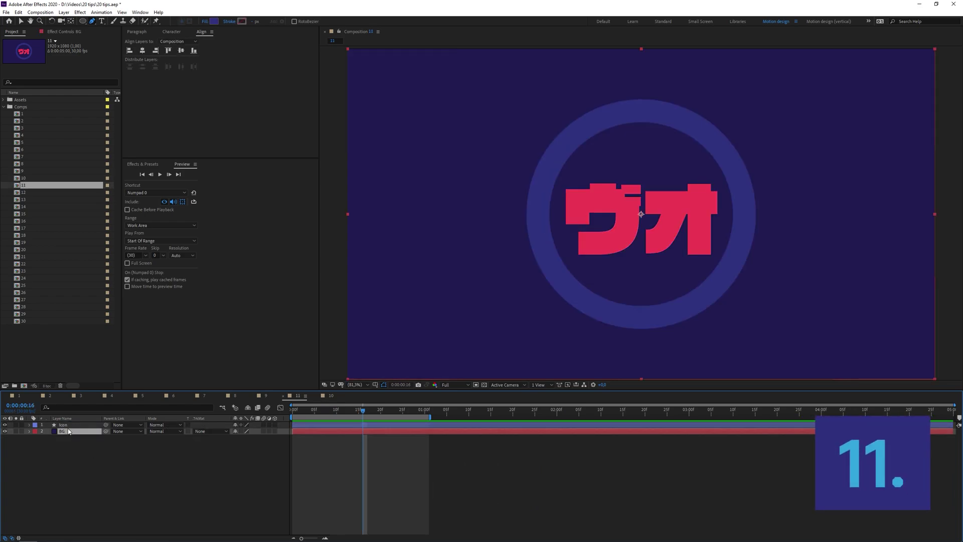
pyautogui.hotkey('ctrl', 'Down')
pyautogui.hotkey('ctrl', 'Up')
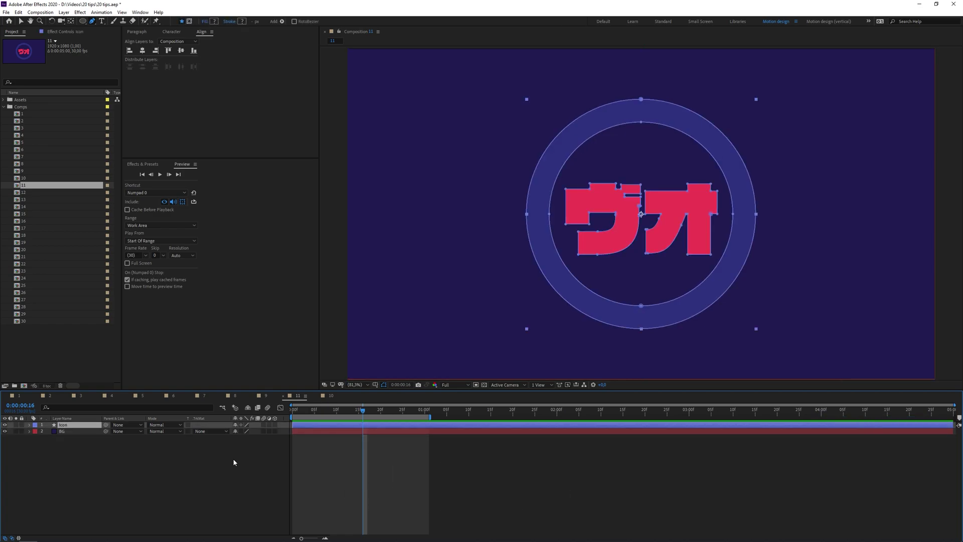
pyautogui.hotkey('shift', 'Down')
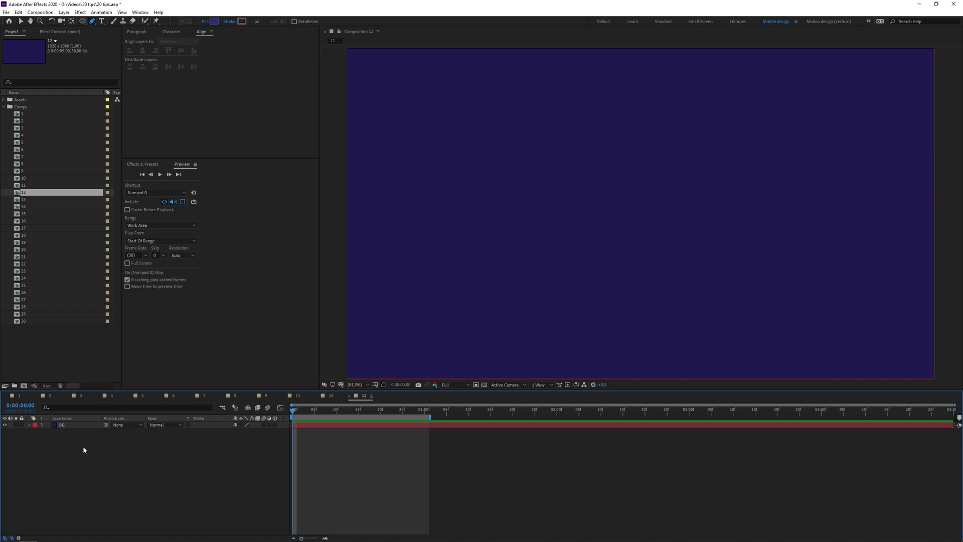
# Draw an ellipse, enable Center Anchor Point in New Shape Layers, then draw a second ellipse.
pyautogui.press('q')
pyautogui.moveTo(434, 112); pyautogui.dragTo(660, 276)
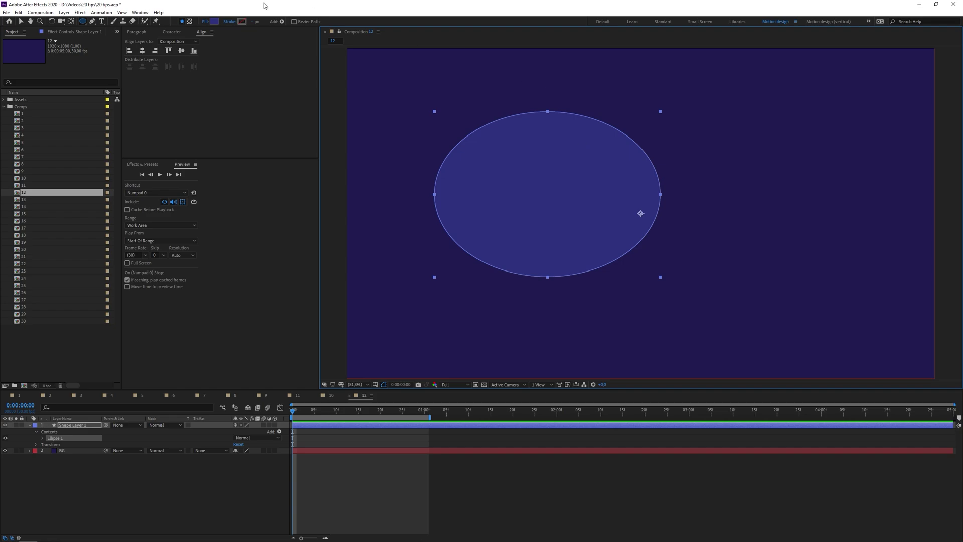
pyautogui.click(18, 12)
pyautogui.moveTo(80, 222)
pyautogui.click(167, 224)
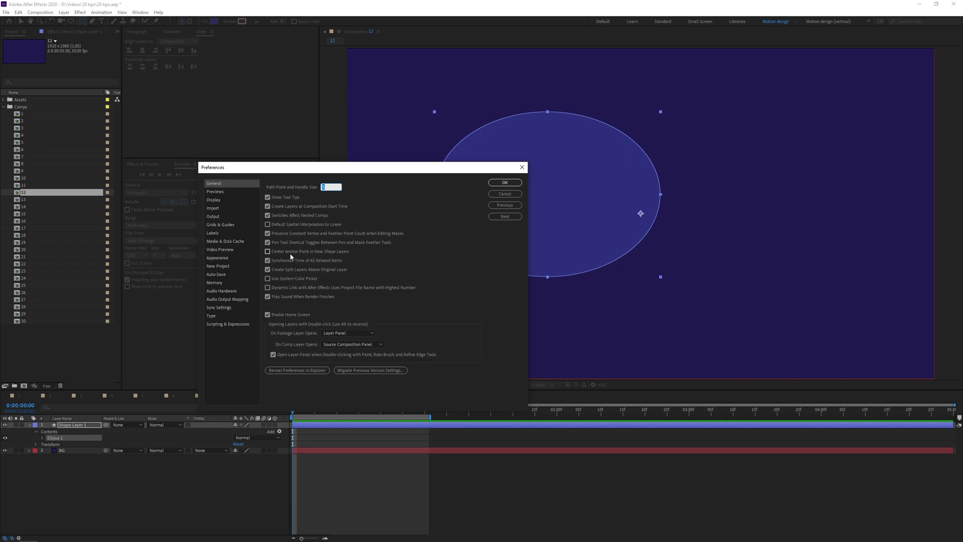
pyautogui.click(504, 183)
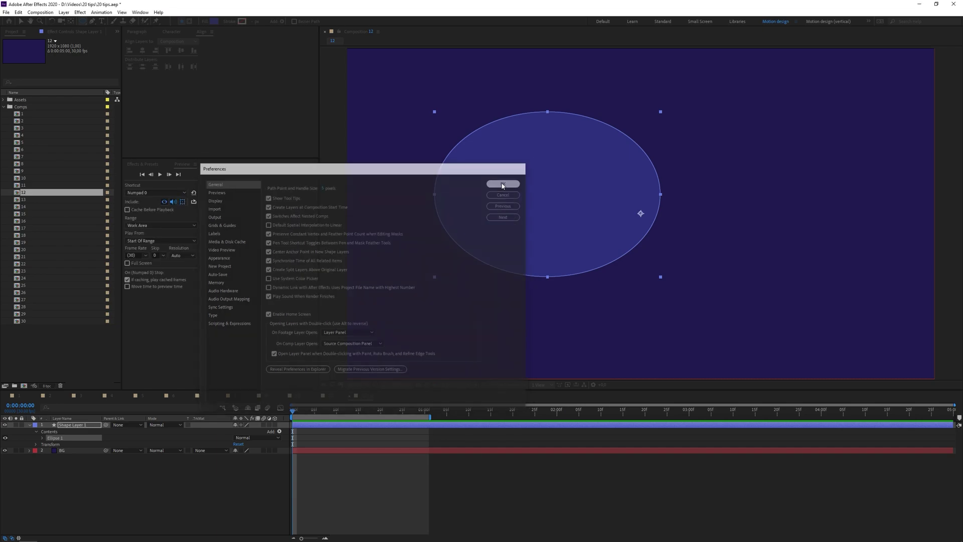
pyautogui.moveTo(519, 170); pyautogui.dragTo(794, 306)
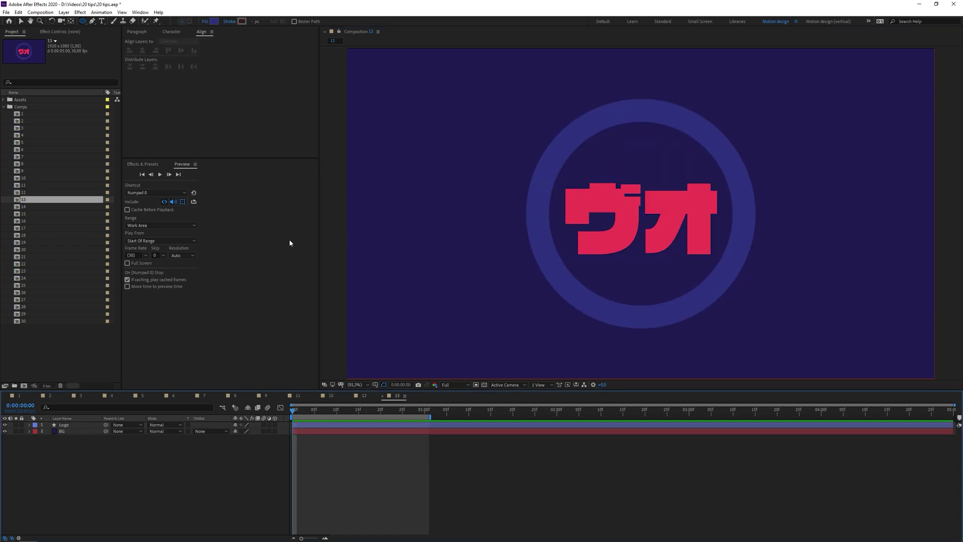
# Draw an ellipse over the logo's left side, then cycle the shape tool to Star.
pyautogui.moveTo(387, 115); pyautogui.dragTo(621, 247)
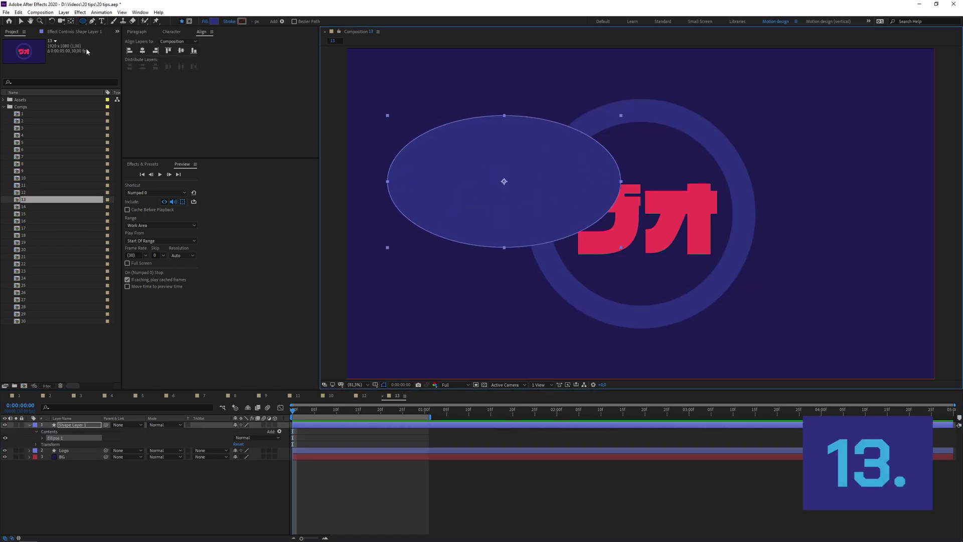
pyautogui.click(84, 22)
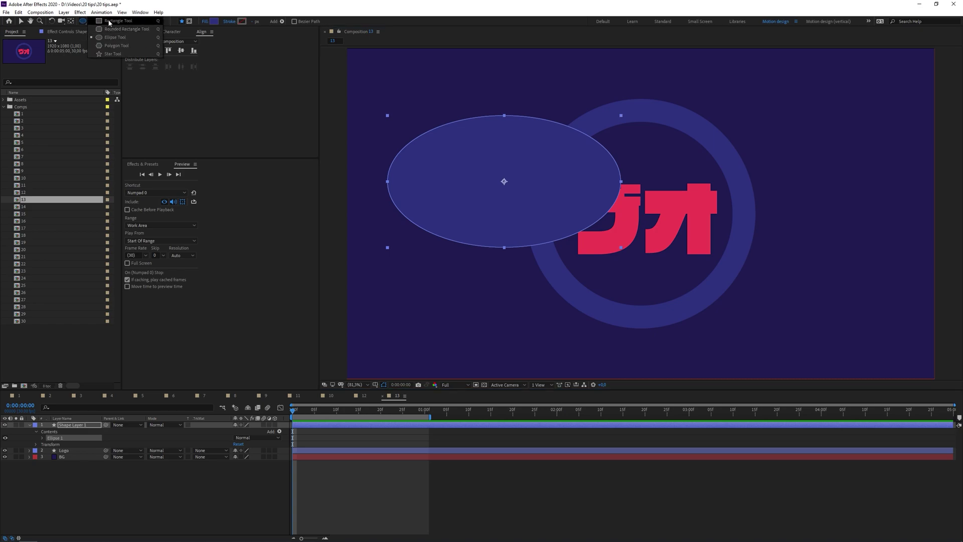
pyautogui.click(87, 31)
pyautogui.keyDown('alt'); pyautogui.click(83, 22); pyautogui.keyUp('alt')
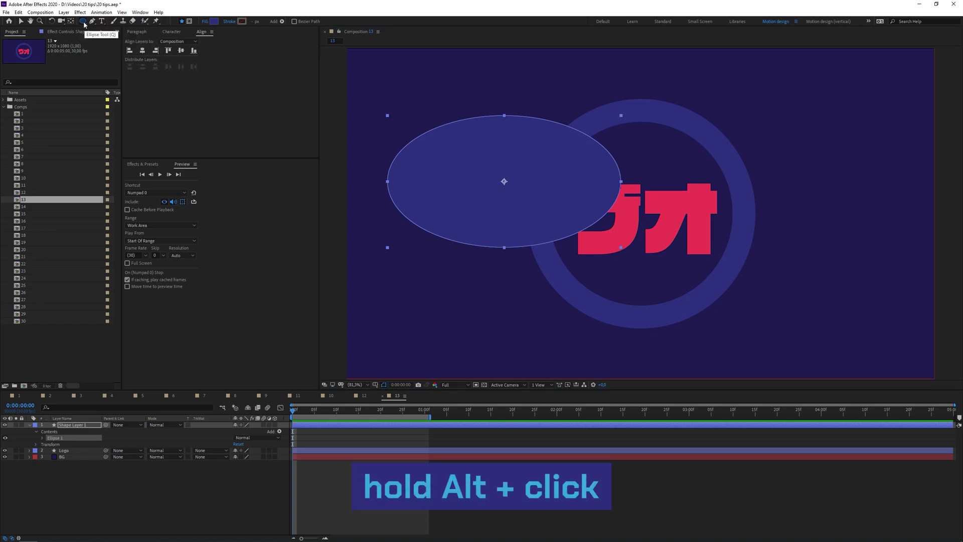
pyautogui.keyDown('alt'); pyautogui.click(83, 21); pyautogui.keyUp('alt')
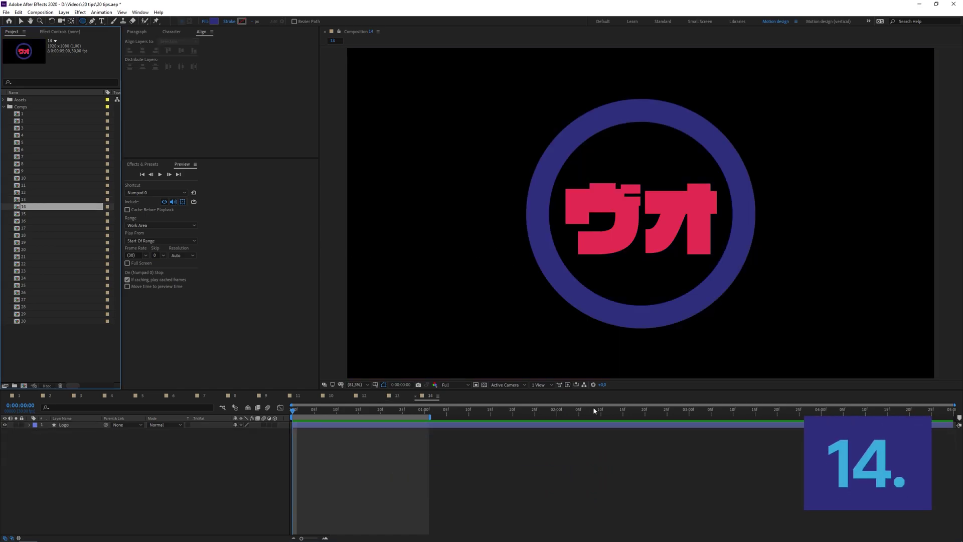
# Toggle the transparency grid on and off, then add a full-size elliptical mask to BG.
pyautogui.click(484, 384)
pyautogui.click(486, 383)
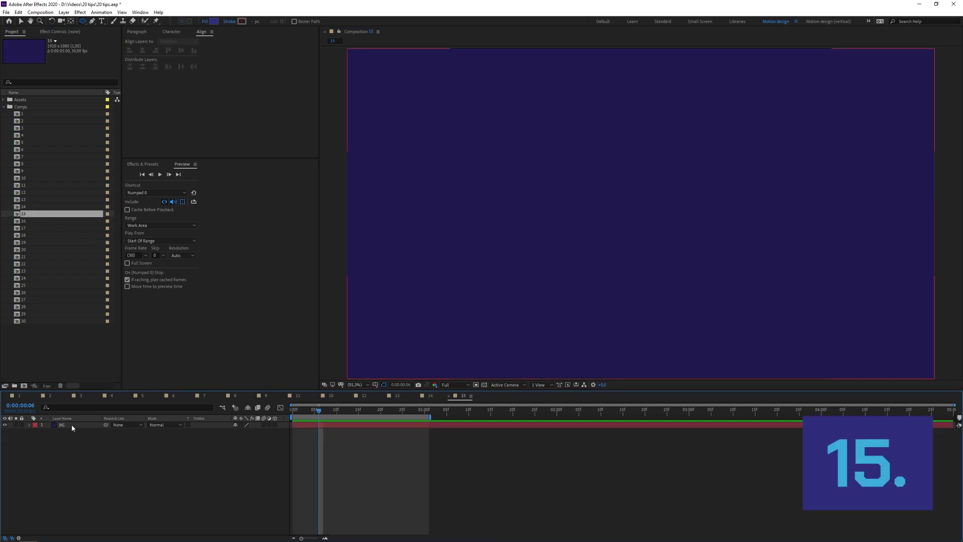
pyautogui.click(72, 425)
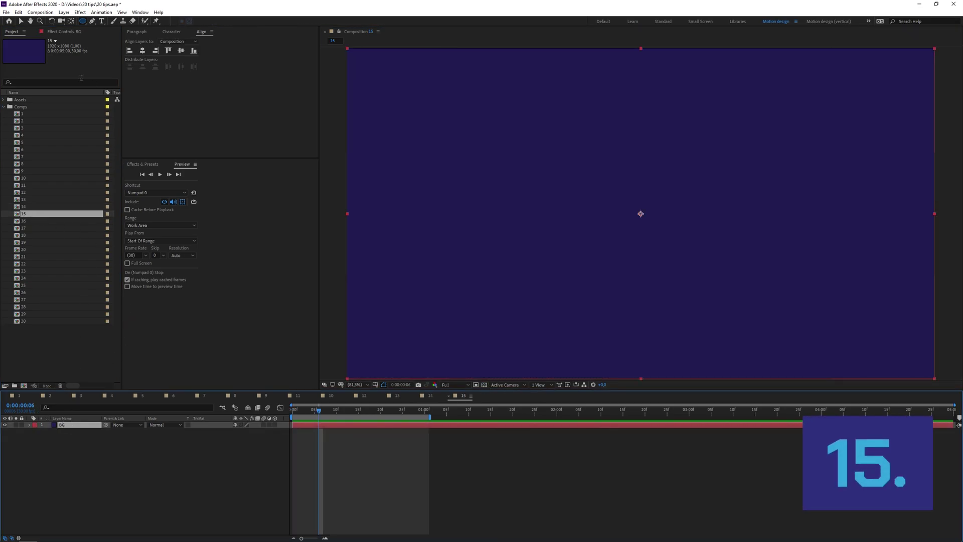
pyautogui.doubleClick(82, 22)
pyautogui.press('v')
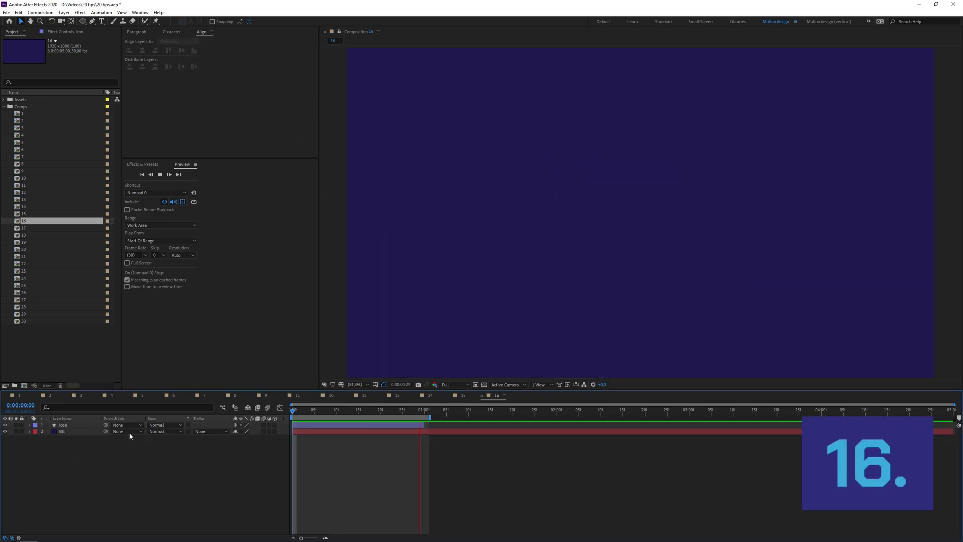
# Apply Time-Reverse Layer to Composition 16's Icon layer.
pyautogui.rightClick(71, 427)
pyautogui.moveTo(130, 260)
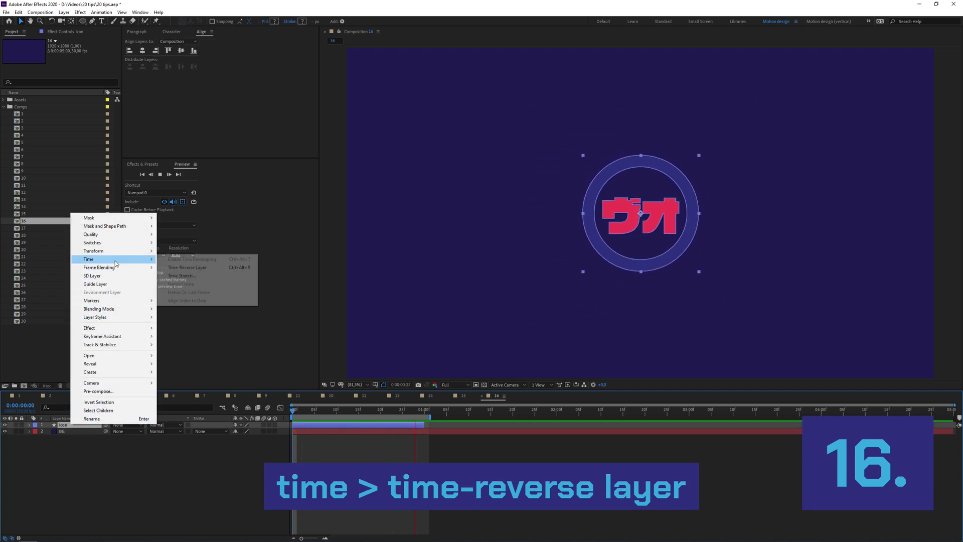
pyautogui.click(181, 268)
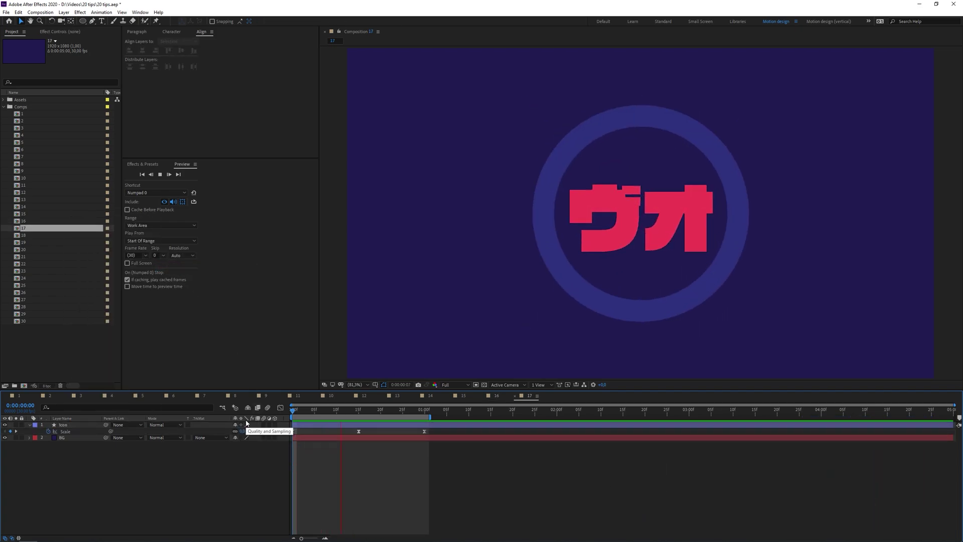
# Reverse Composition 17's Icon Scale keyframes with Keyframe Assistant > Time-Reverse Keyframes.
pyautogui.click(66, 431)
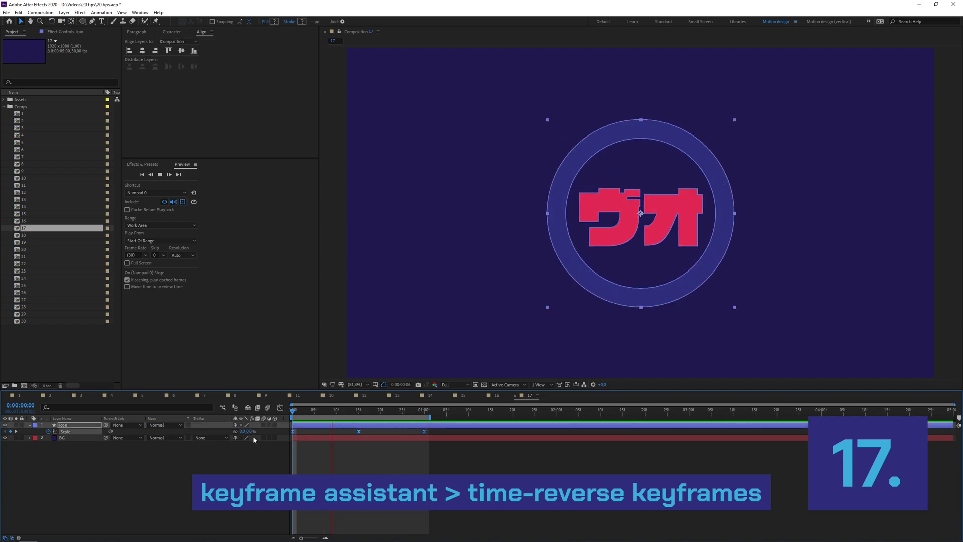
pyautogui.rightClick(292, 431)
pyautogui.moveTo(331, 525)
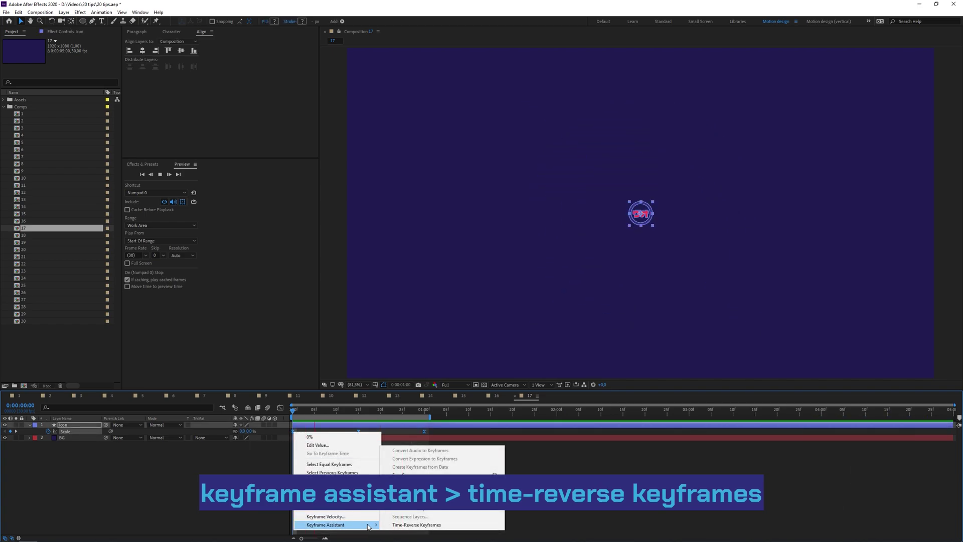
pyautogui.click(407, 525)
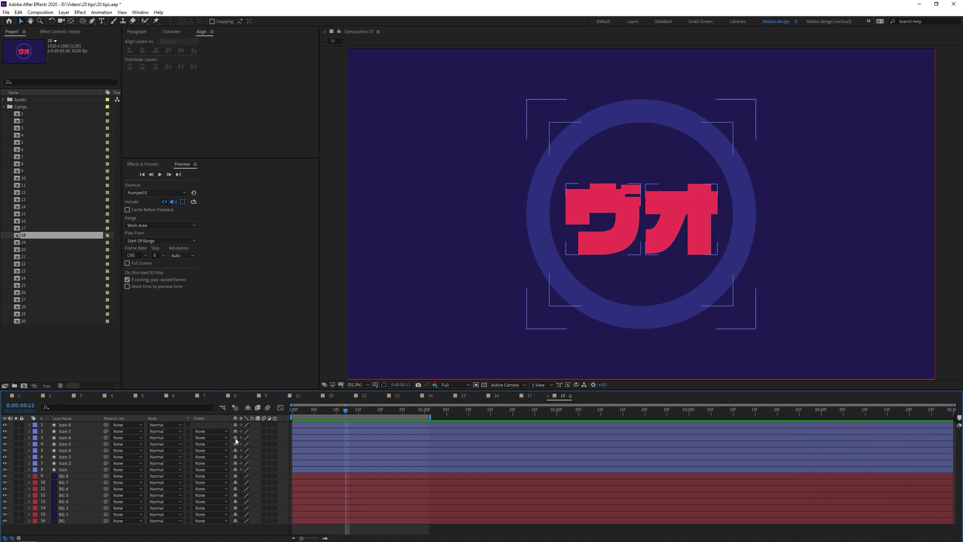
# Mark the Icon and BG copies as shy and hide shy layers in Composition 18.
pyautogui.moveTo(236, 437); pyautogui.dragTo(234, 449)
pyautogui.moveTo(236, 489); pyautogui.dragTo(235, 501)
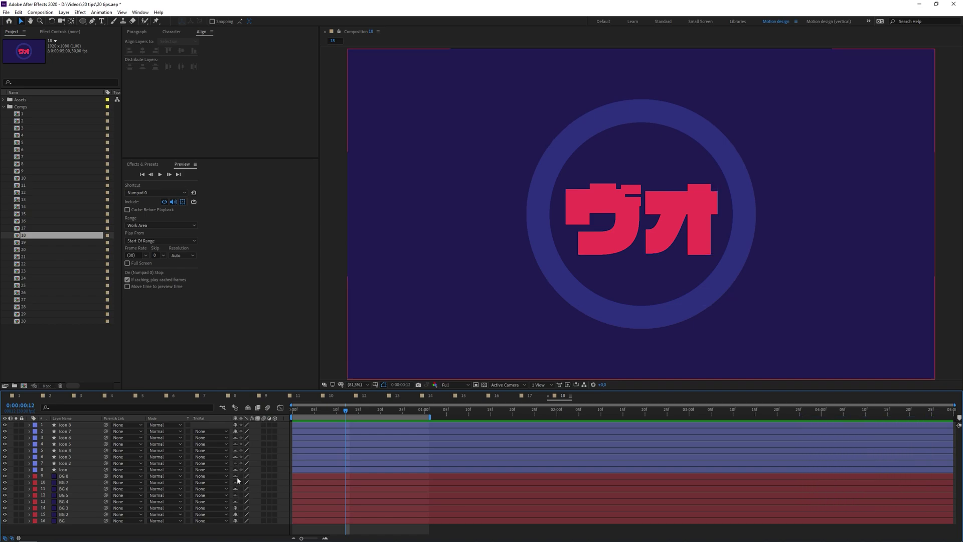
pyautogui.click(248, 407)
pyautogui.click(248, 407)
pyautogui.click(247, 408)
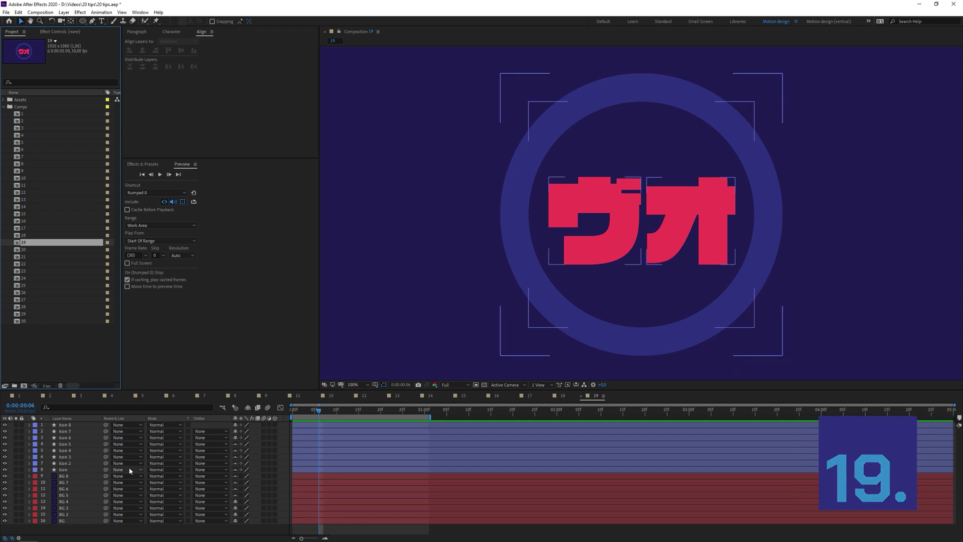
# Dock the Composition viewer on the right at 66% zoom and enlarge the timeline.
pyautogui.click(366, 42)
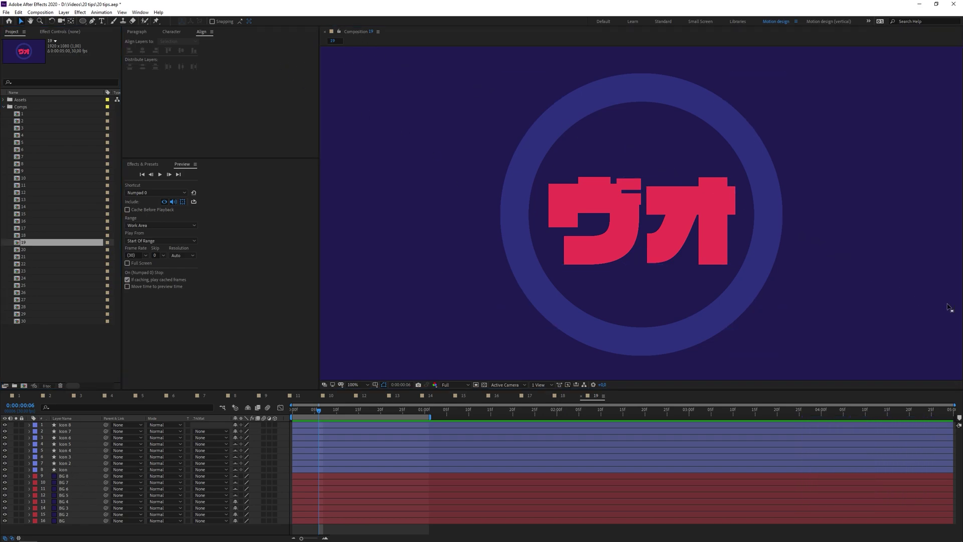
pyautogui.moveTo(961, 285); pyautogui.dragTo(961, 285)
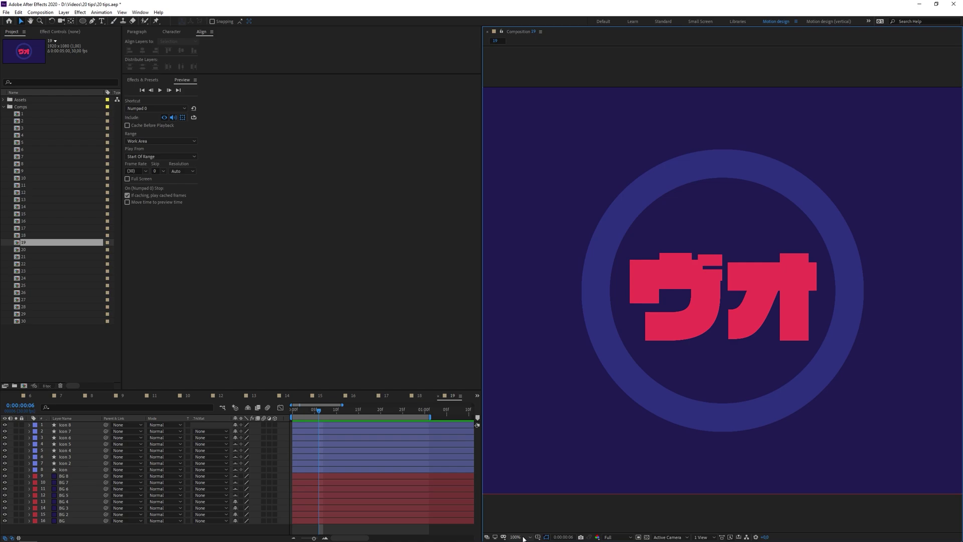
pyautogui.click(521, 536)
pyautogui.click(535, 416)
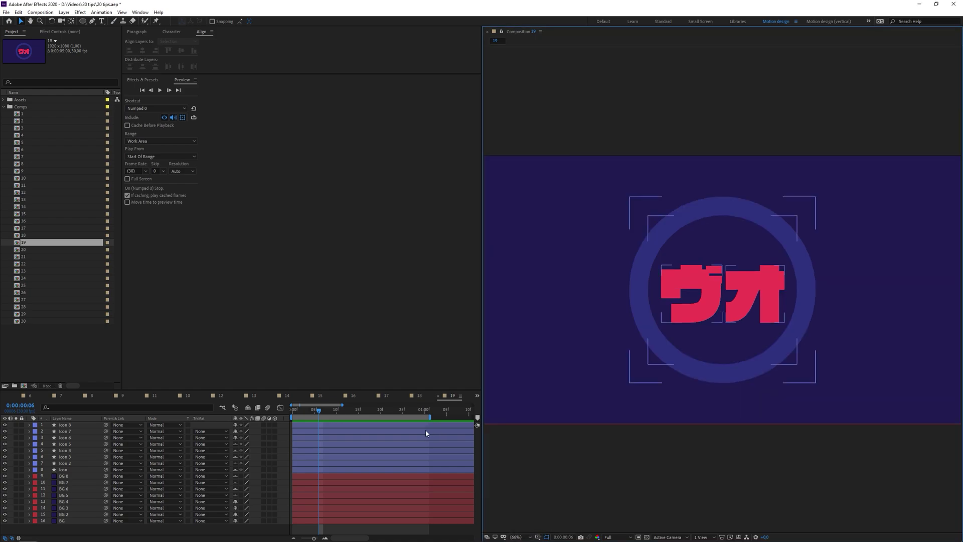
pyautogui.moveTo(298, 391); pyautogui.dragTo(298, 233)
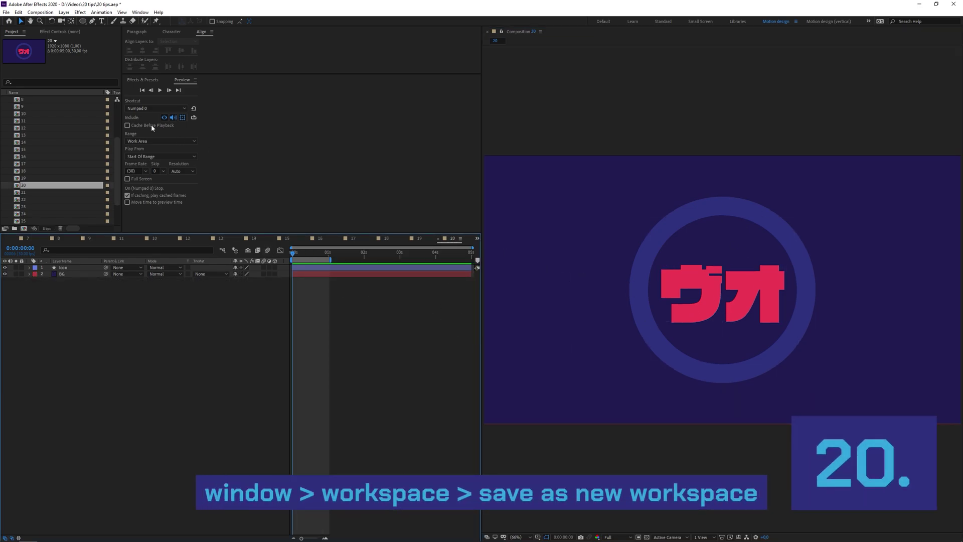
# Save the current panel layout as a new workspace.
pyautogui.click(139, 12)
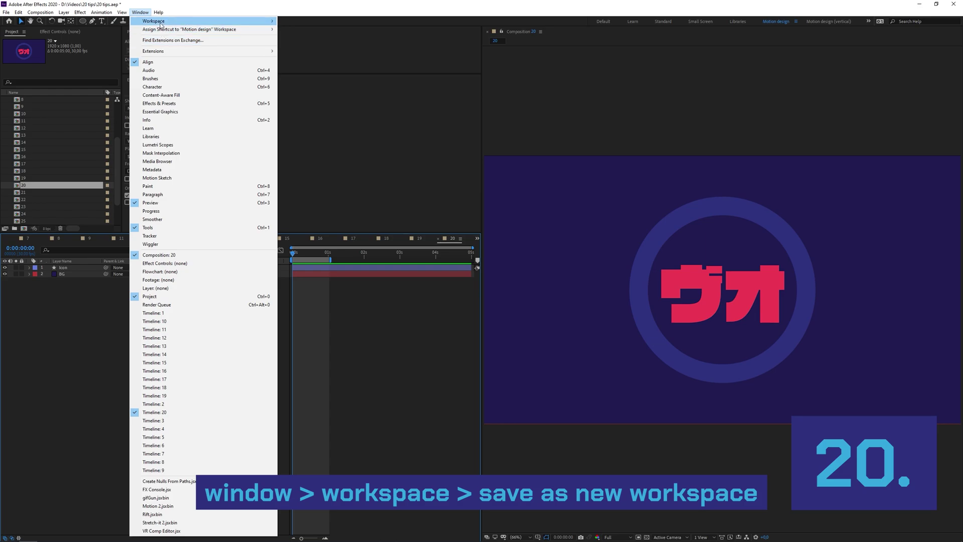
pyautogui.moveTo(173, 21)
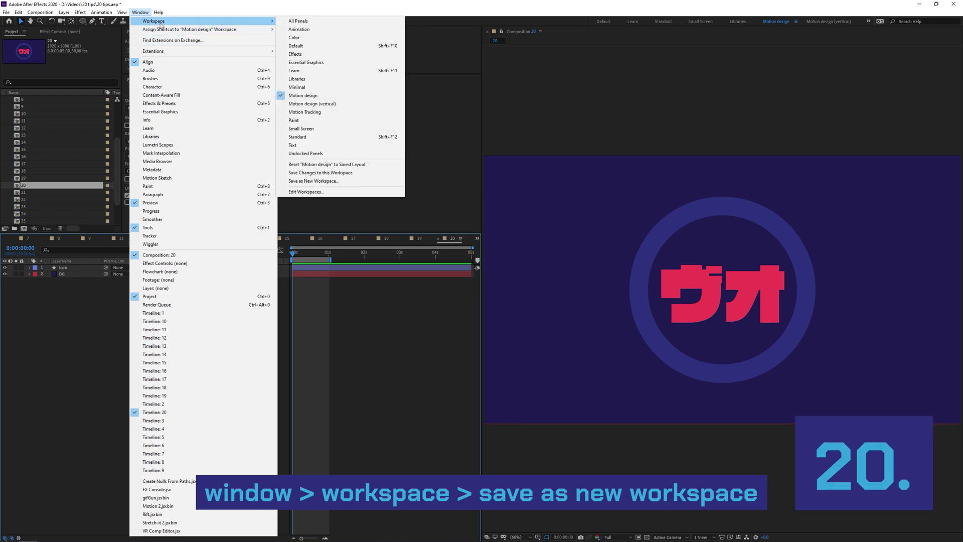
pyautogui.click(341, 181)
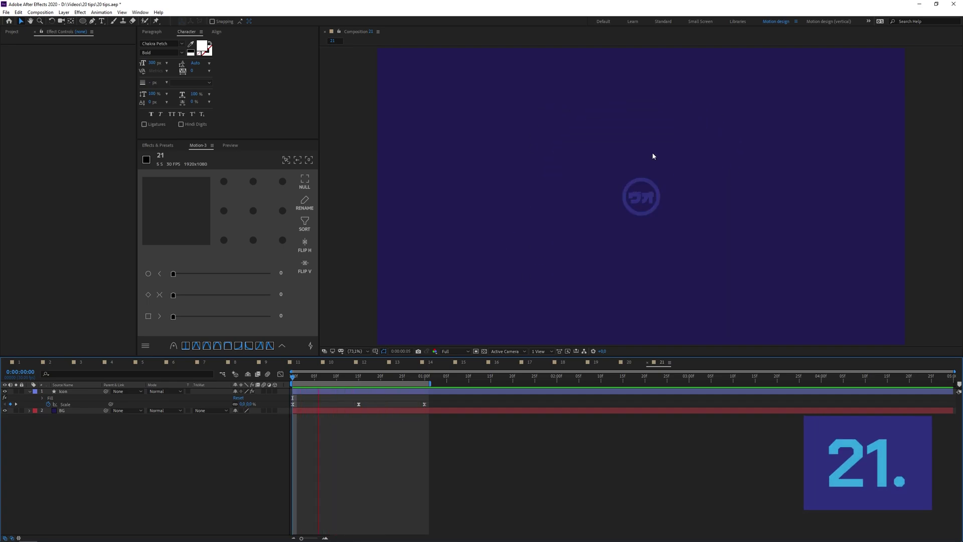
# Save the Icon layer's Scale keyframes and Fill effect as an animation preset named 'Test'.
pyautogui.click(80, 406)
pyautogui.click(80, 405)
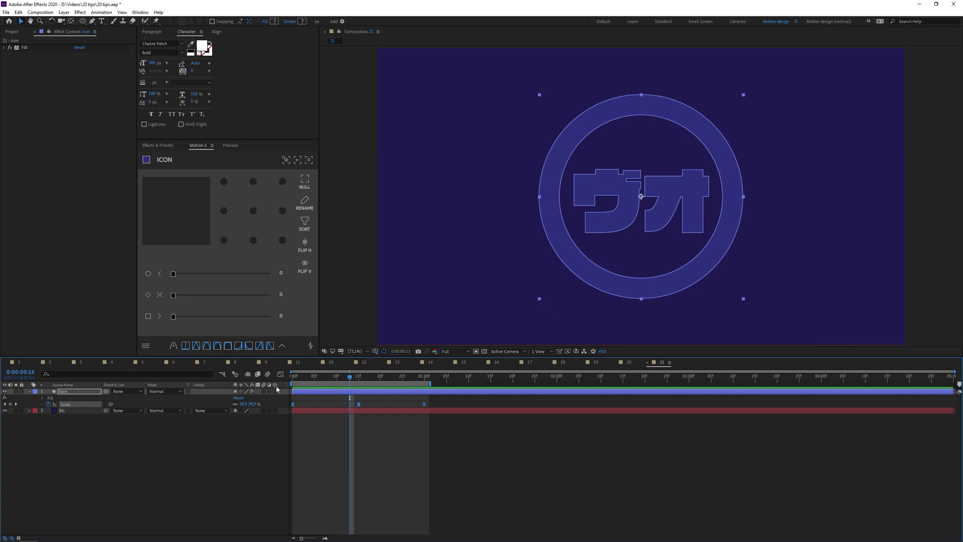
pyautogui.click(53, 398)
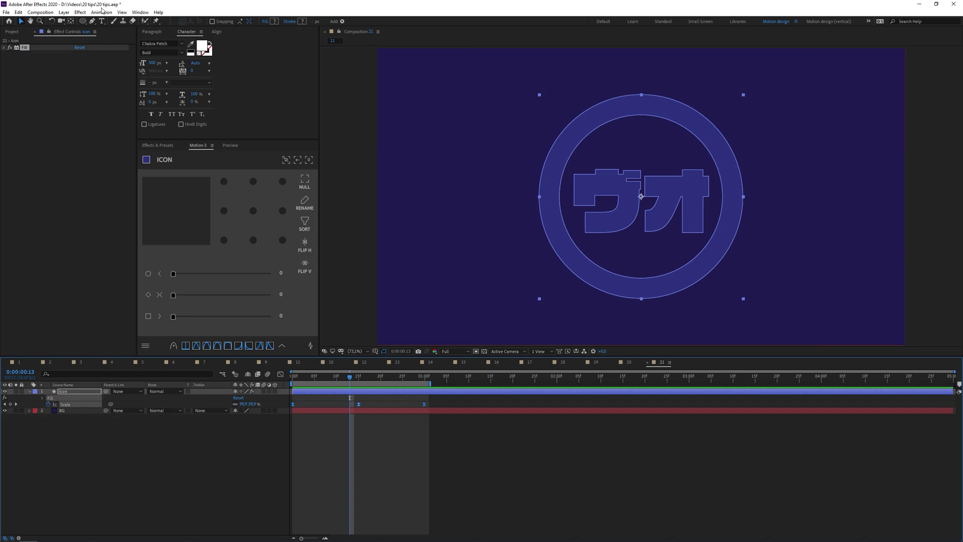
pyautogui.click(102, 12)
pyautogui.click(116, 18)
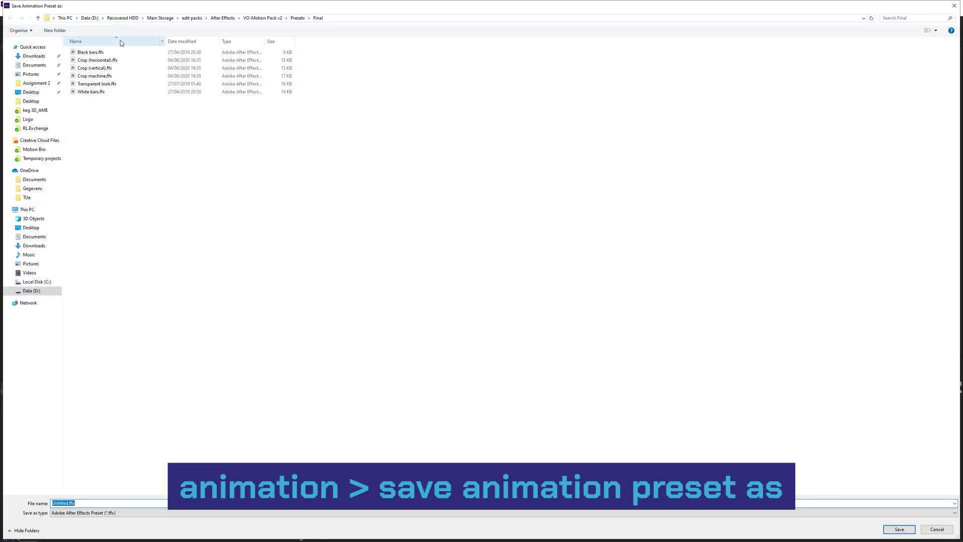
pyautogui.write('Test')
pyautogui.press('Return')
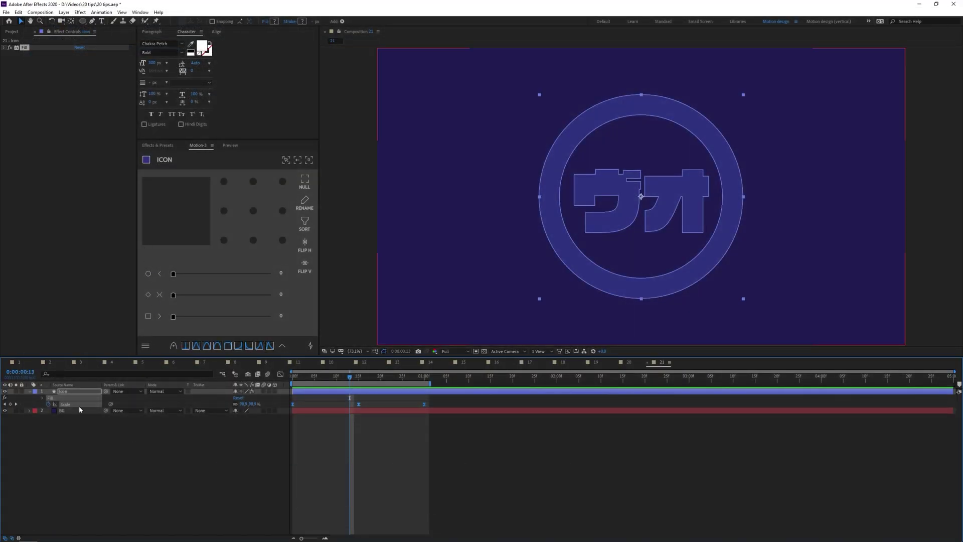
# Delete the icon's old Fill effect and apply the Test.ffx preset from the timeline start.
pyautogui.click(65, 398)
pyautogui.press('Delete')
pyautogui.press('Home')
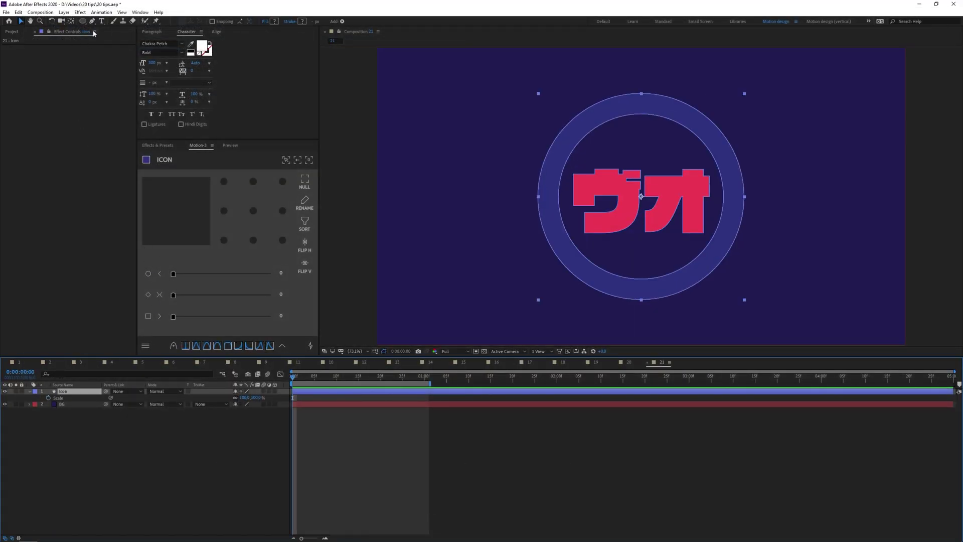
pyautogui.click(101, 12)
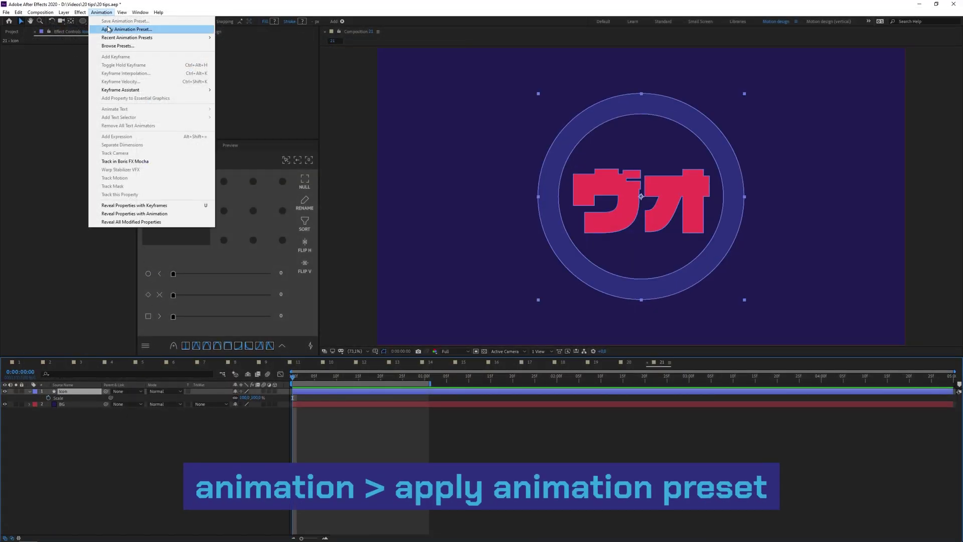
pyautogui.click(109, 28)
pyautogui.doubleClick(97, 83)
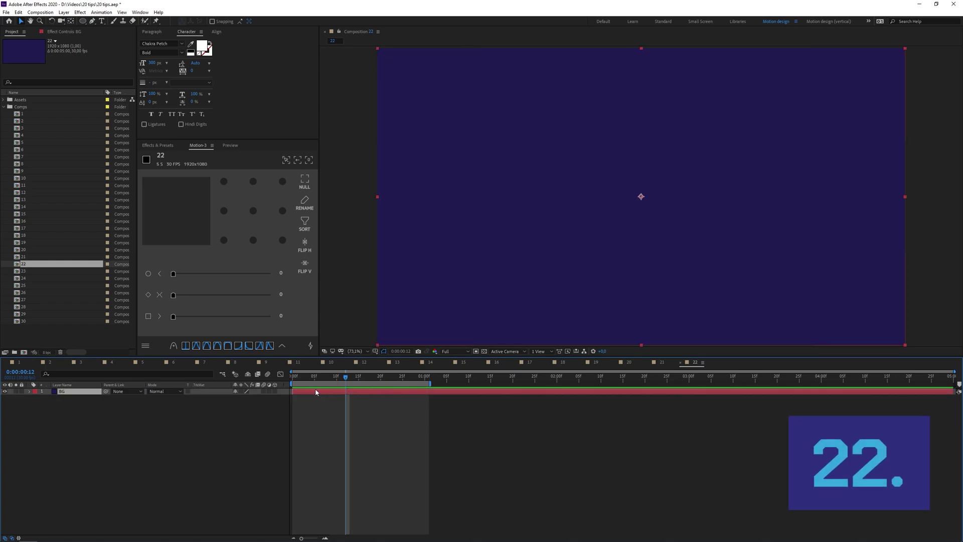
# Open the BG solid's settings, then comp 23's composition settings.
pyautogui.click(471, 173)
pyautogui.hotkey('ctrl', 'shift', 'y')
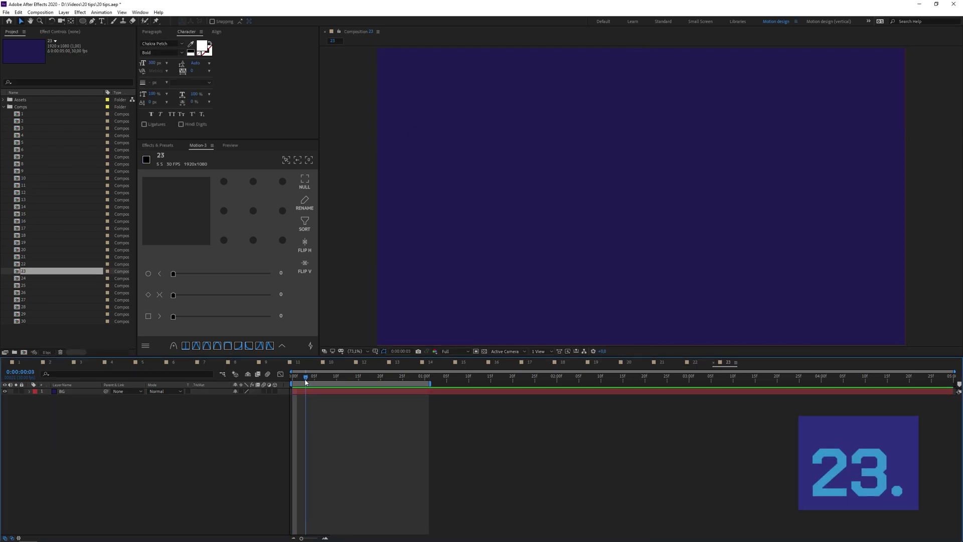
pyautogui.press('space')
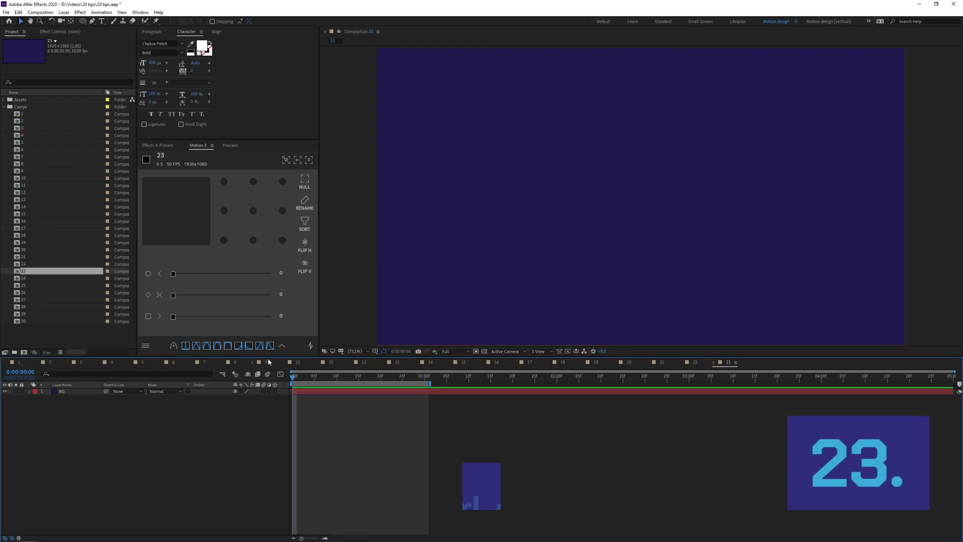
pyautogui.hotkey('ctrl', 'k')
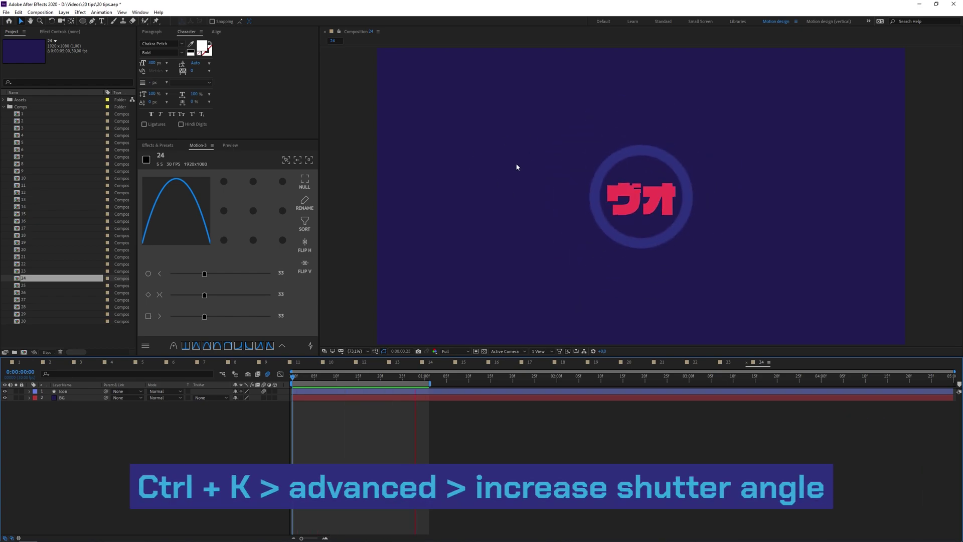
# Raise comp 24's motion-blur shutter angle to 720° in the Advanced composition settings.
pyautogui.hotkey('ctrl', 'k')
pyautogui.hotkey('ctrl', 'Tab')
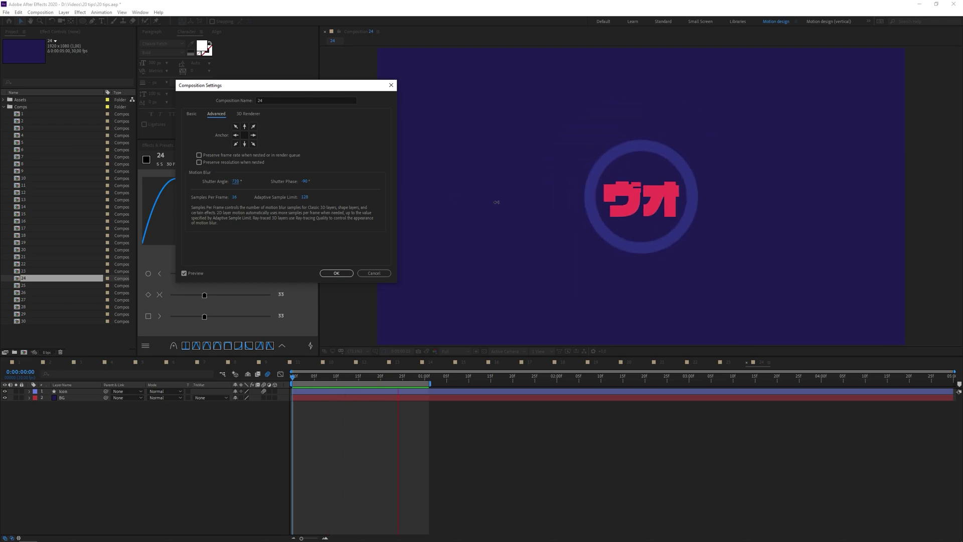
pyautogui.click(336, 273)
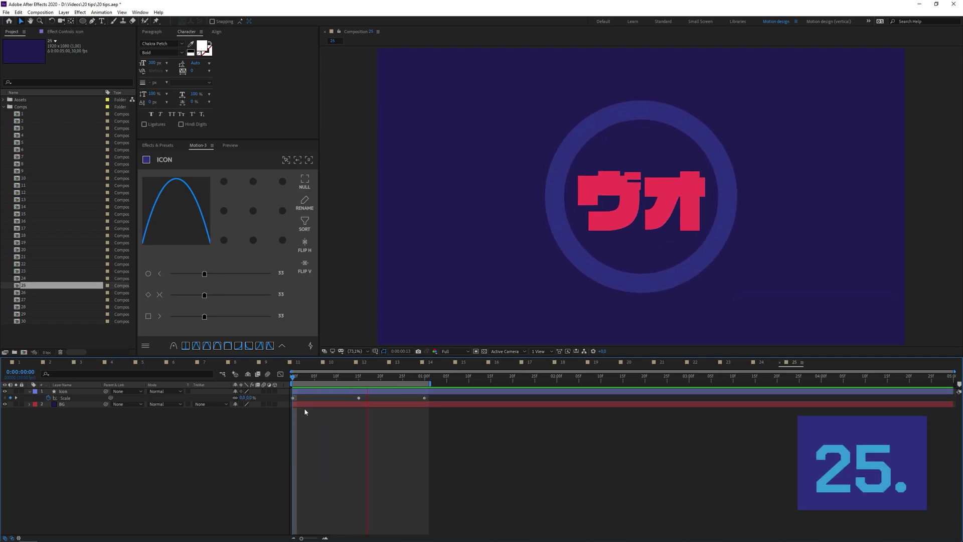
# Apply Easy Ease to the icon's Scale keyframes and show their speed graph.
pyautogui.click(66, 399)
pyautogui.press('F9')
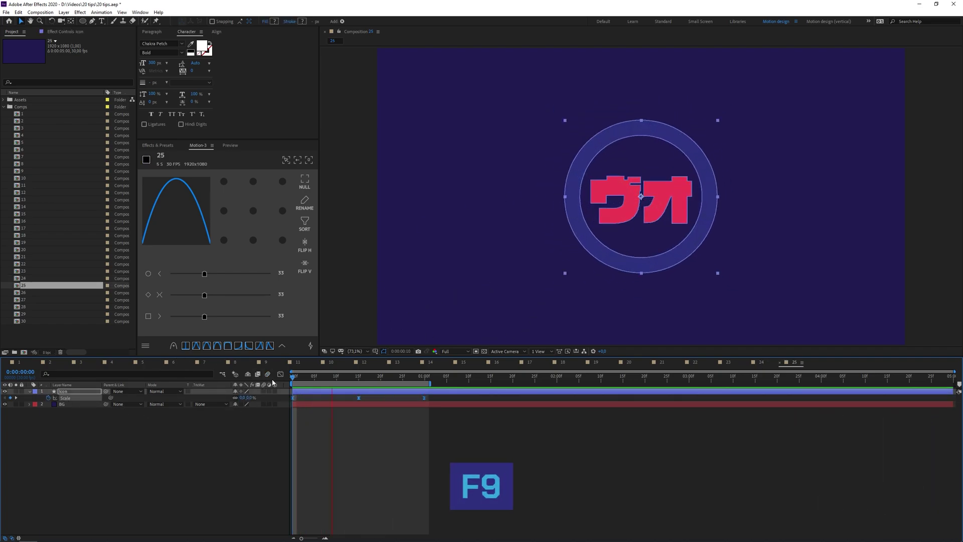
pyautogui.click(280, 374)
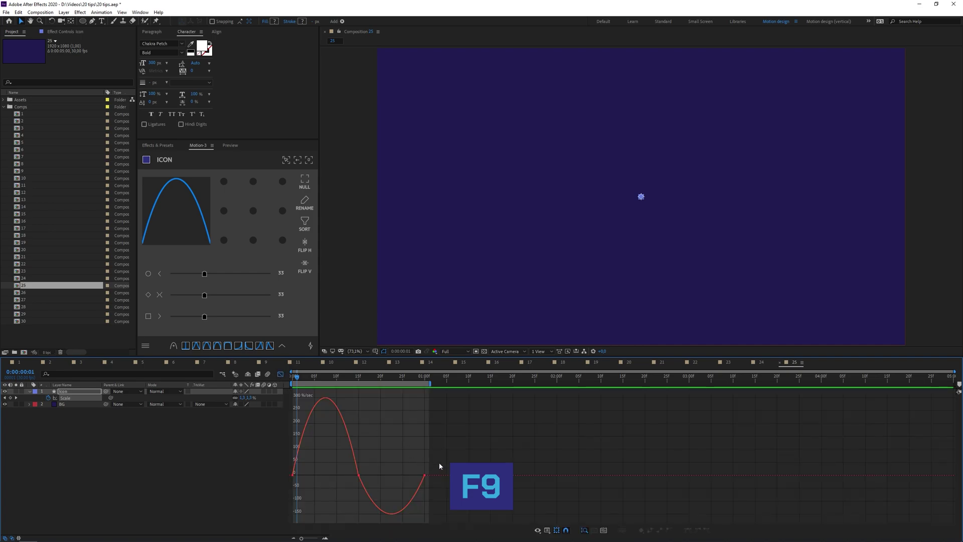
# Drag the influence handles to deepen the speed dip and raise the peak, then preview.
pyautogui.moveTo(439, 466); pyautogui.dragTo(351, 482)
pyautogui.moveTo(416, 446); pyautogui.dragTo(391, 447)
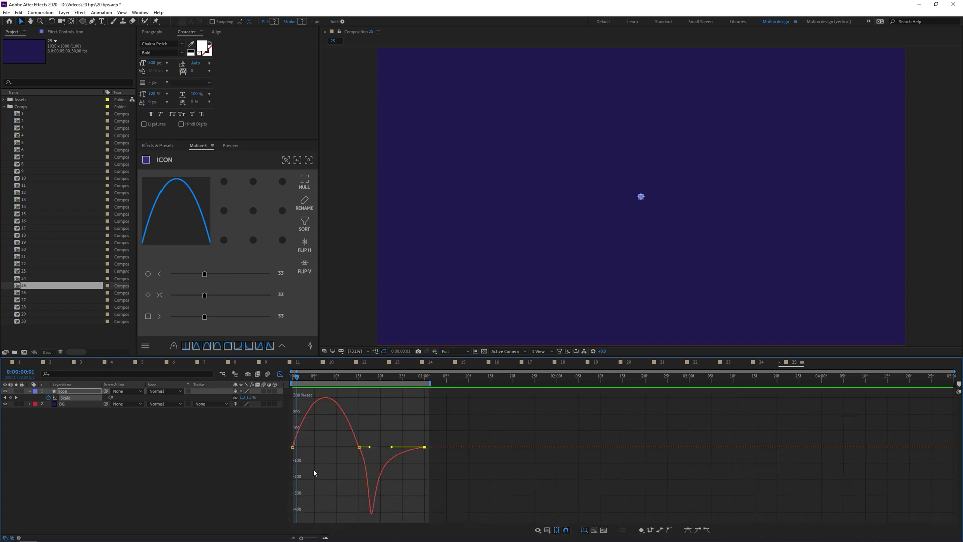
pyautogui.click(314, 472)
pyautogui.moveTo(303, 448); pyautogui.dragTo(347, 444)
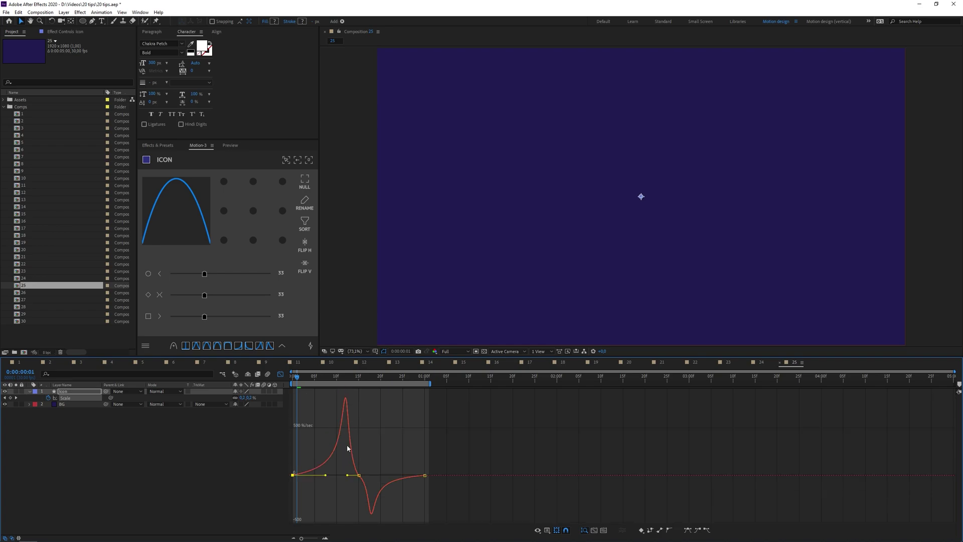
pyautogui.click(228, 392)
pyautogui.press('space')
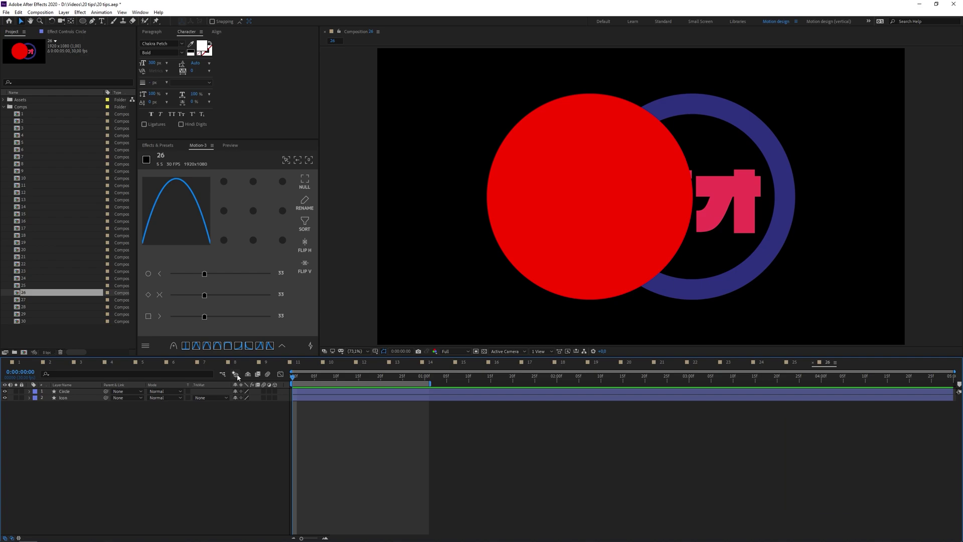
# Turn on Preserve Transparency for comp 26's Circle layer and set comp 27's Circle to Stencil Alpha.
pyautogui.click(188, 391)
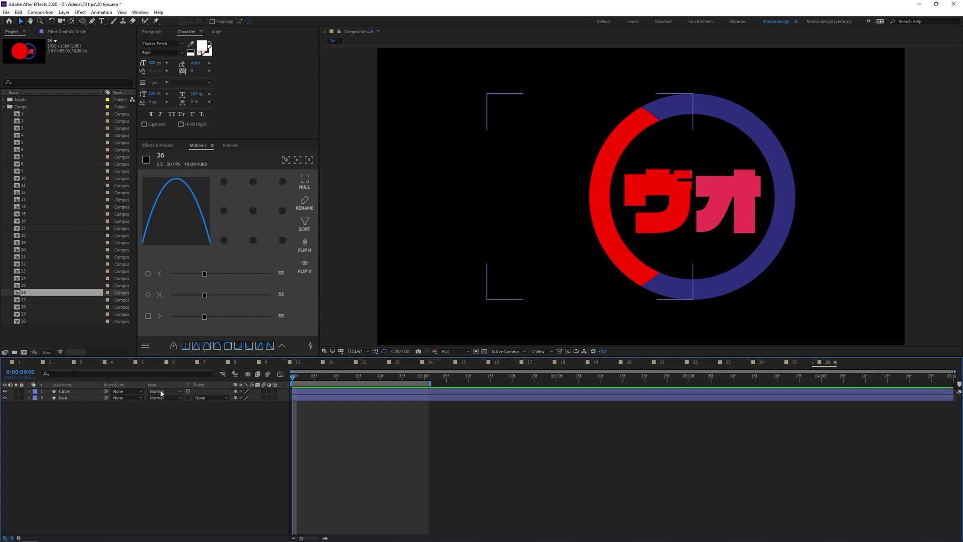
pyautogui.click(185, 407)
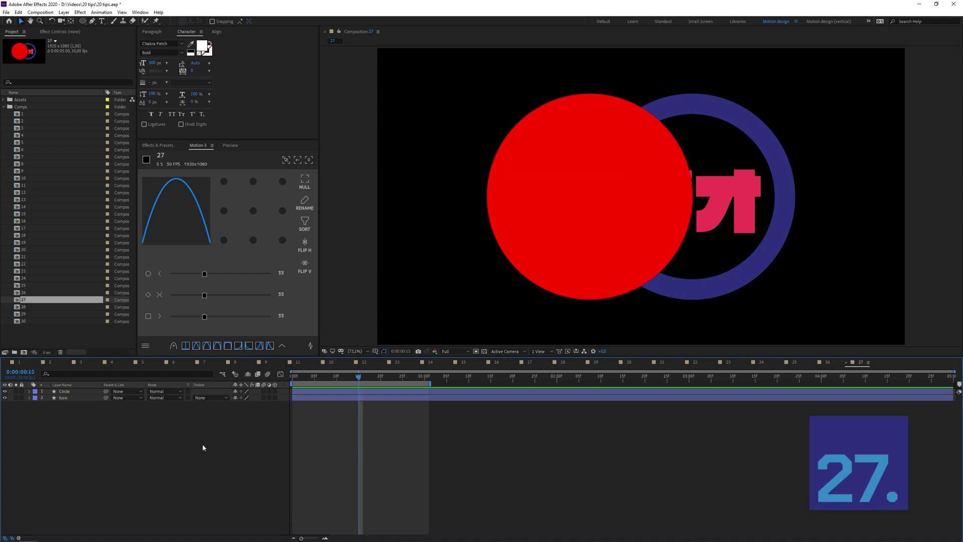
pyautogui.click(162, 391)
pyautogui.click(162, 391)
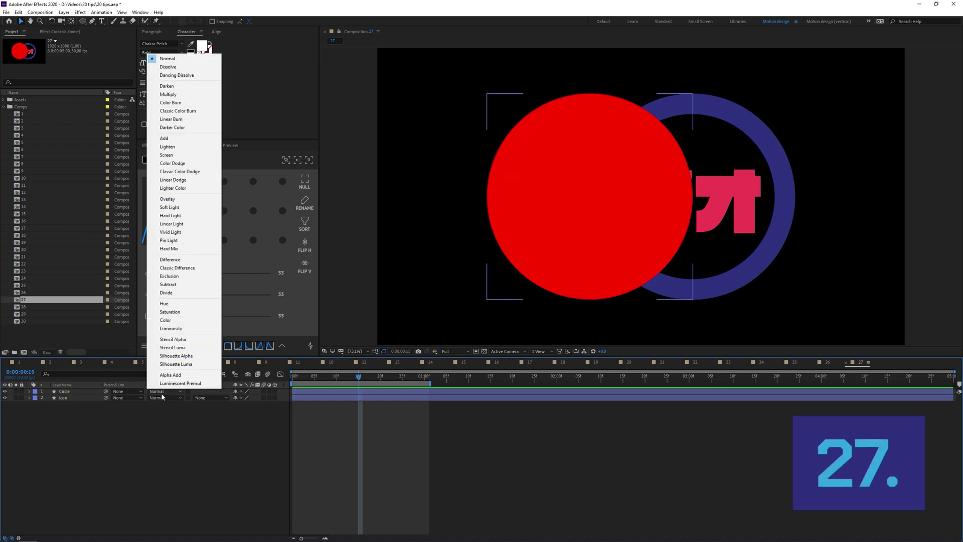
pyautogui.click(173, 340)
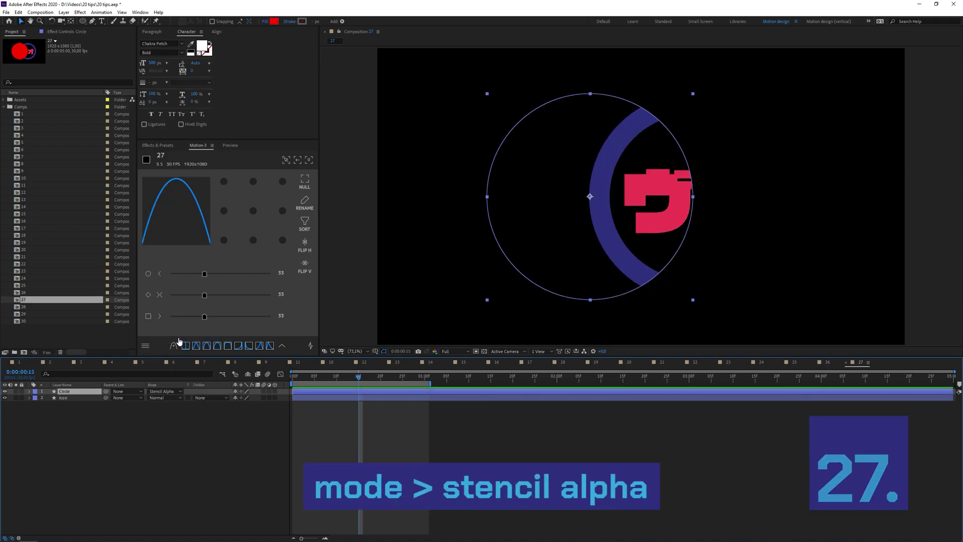
pyautogui.click(181, 403)
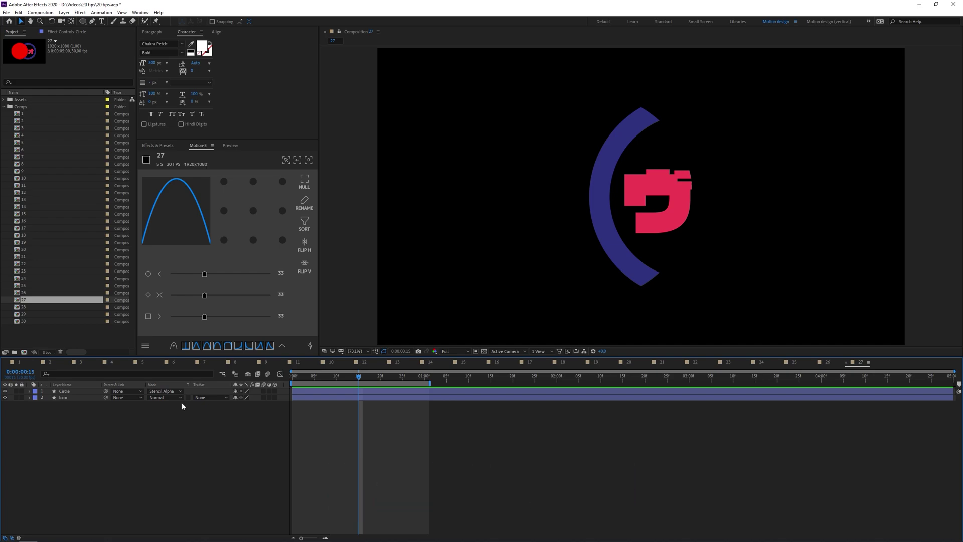
pyautogui.click(168, 392)
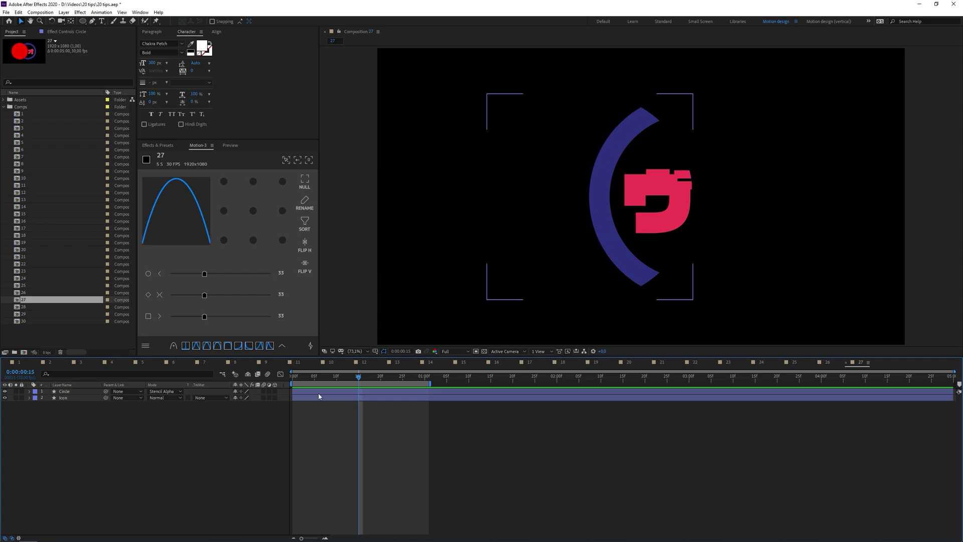
pyautogui.click(168, 392)
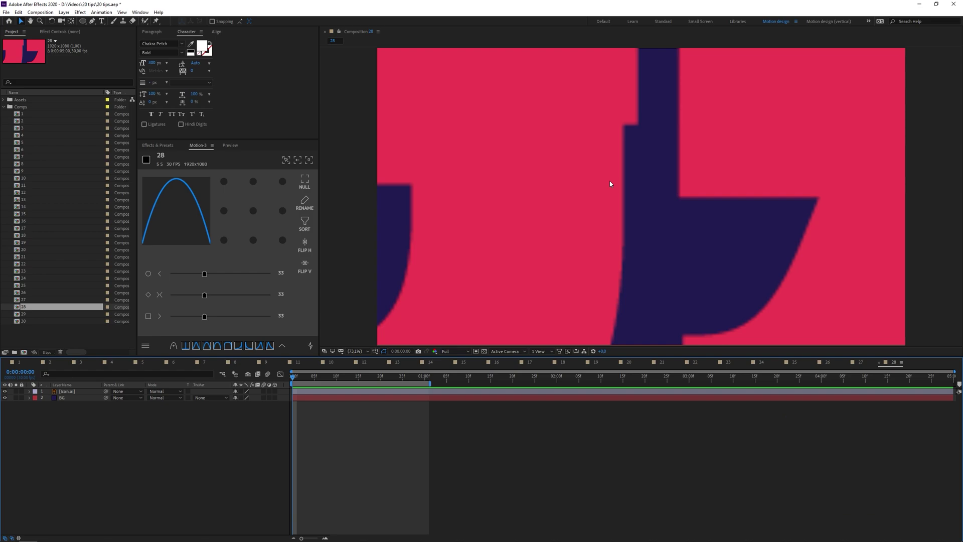
# Enable Continuously Rasterize on icon.ai in comp 28, then Create Shapes from Vector Layer in comp 29.
pyautogui.click(241, 391)
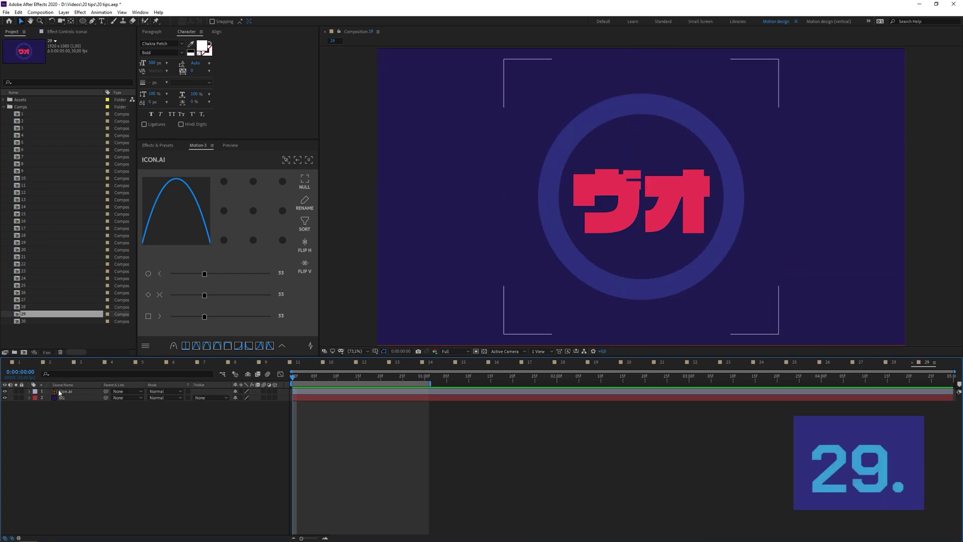
pyautogui.click(67, 391)
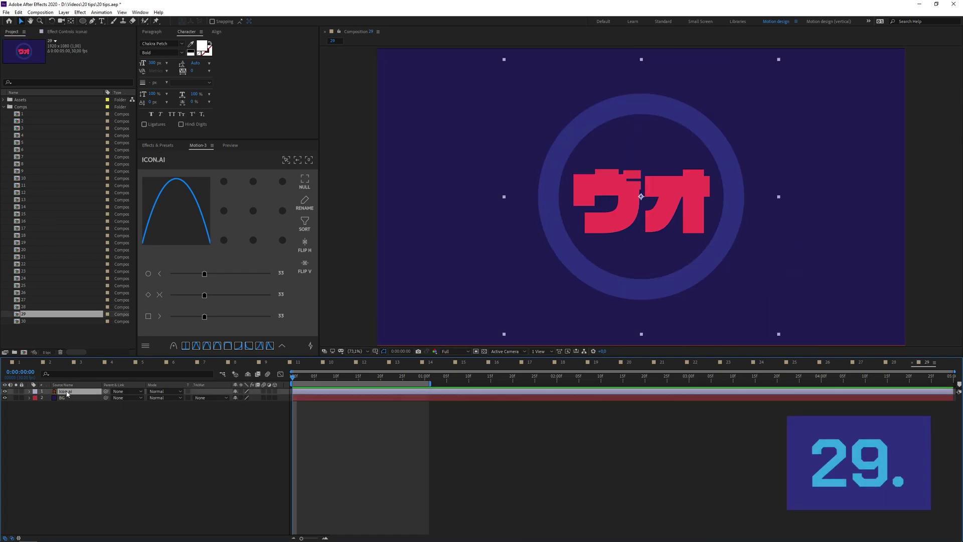
pyautogui.rightClick(67, 391)
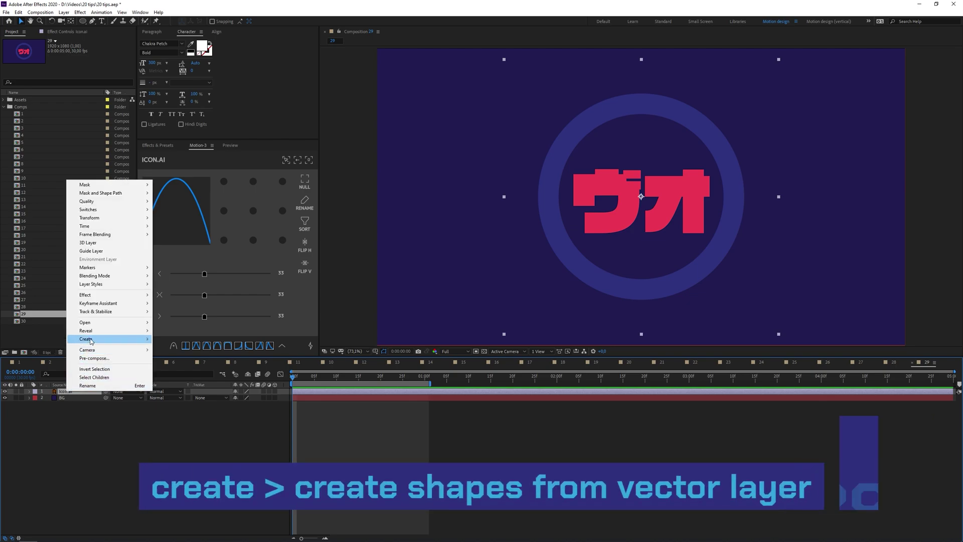
pyautogui.moveTo(140, 339)
pyautogui.click(194, 363)
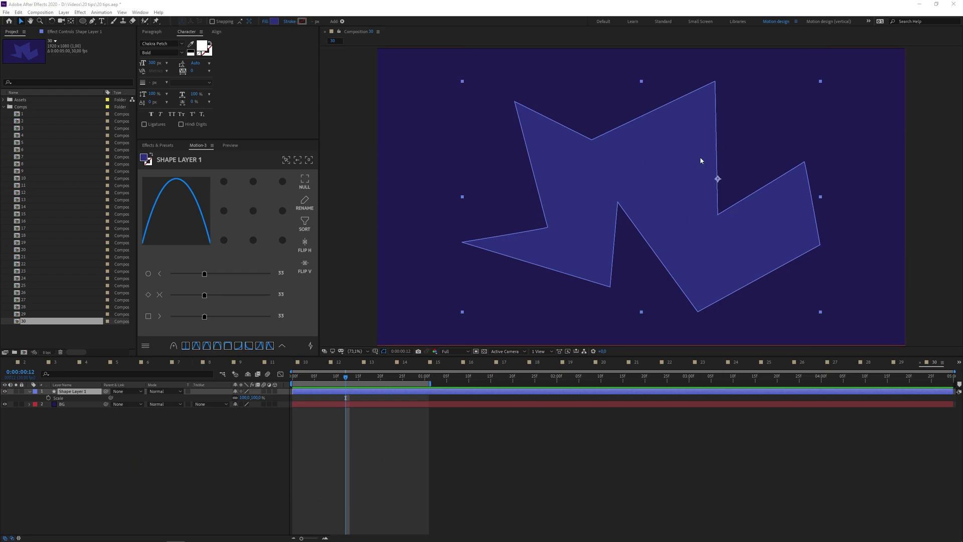
# Add the pasted sourceRectAtTime centring expression to Shape Layer 1's Anchor Point.
pyautogui.click(64, 395)
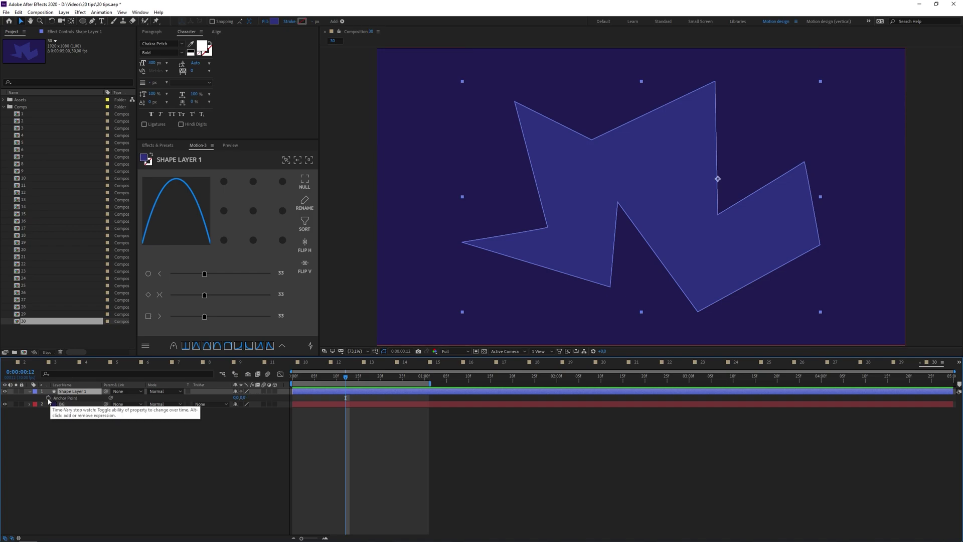
pyautogui.keyDown('alt'); pyautogui.click(48, 398); pyautogui.keyUp('alt')
pyautogui.write('[thisComp.layer(name).sourceRectAtTime().left + thisComp.layer(name).sourceRectAtTime().width/2, thisComp.layer(name).sourceRectAtTime().top + thisComp.layer(name).sourceRectAtTime().height/2];')
pyautogui.click(351, 395)
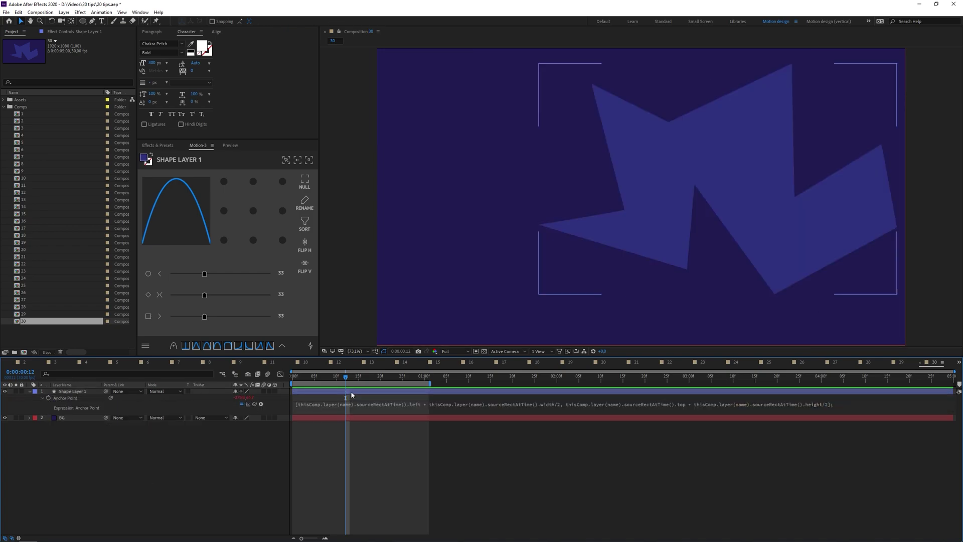
# Set Shape Layer 1's Position to 960, 540.
pyautogui.click(350, 392)
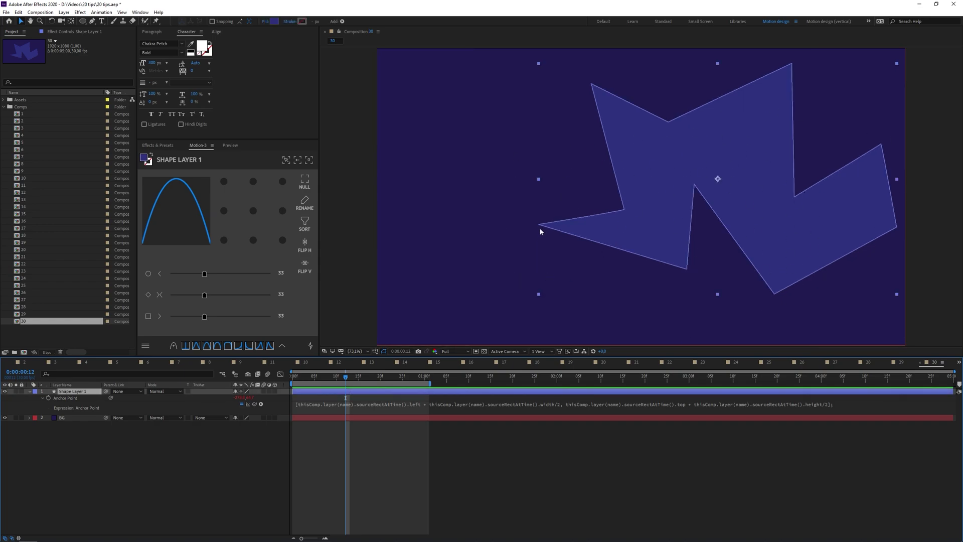
pyautogui.press('p')
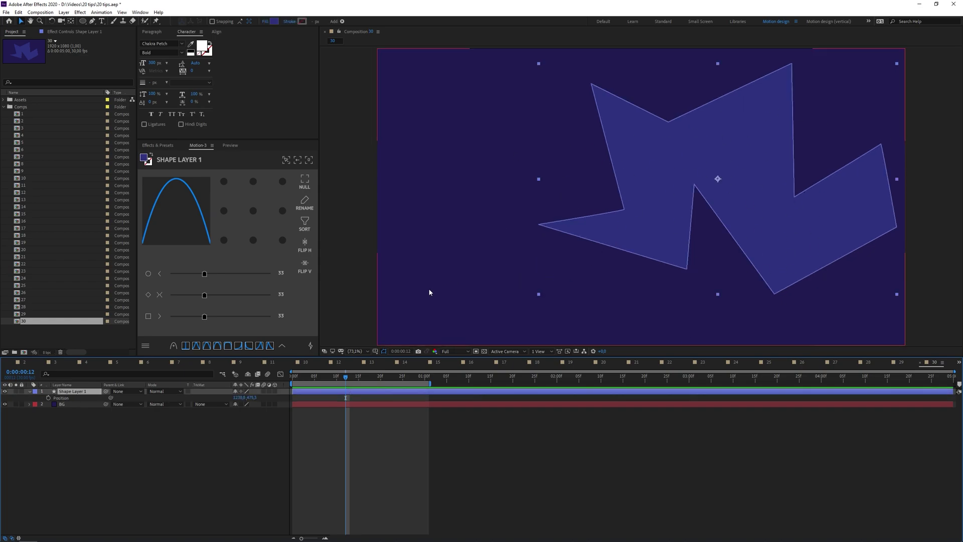
pyautogui.click(243, 397)
pyautogui.write('960')
pyautogui.press('Tab')
pyautogui.write('540')
pyautogui.press('Return')
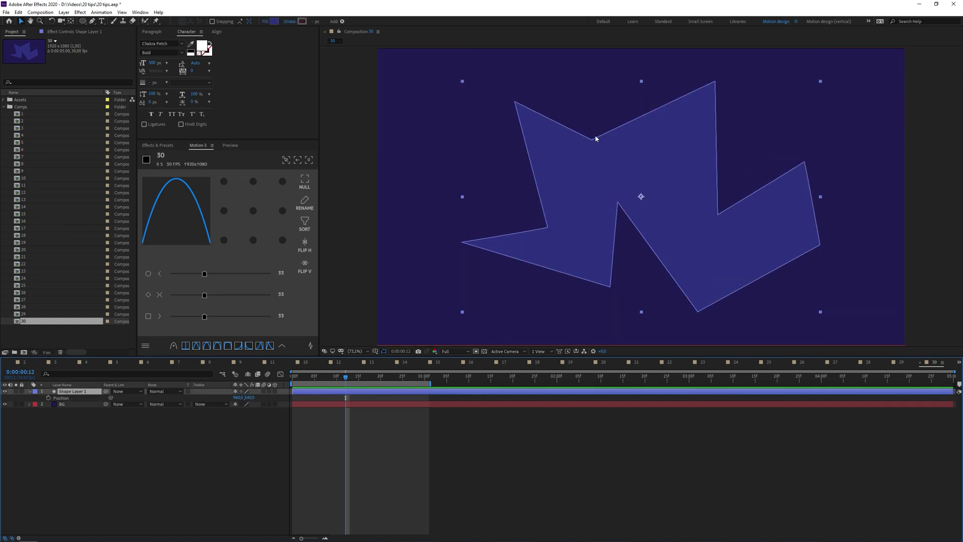